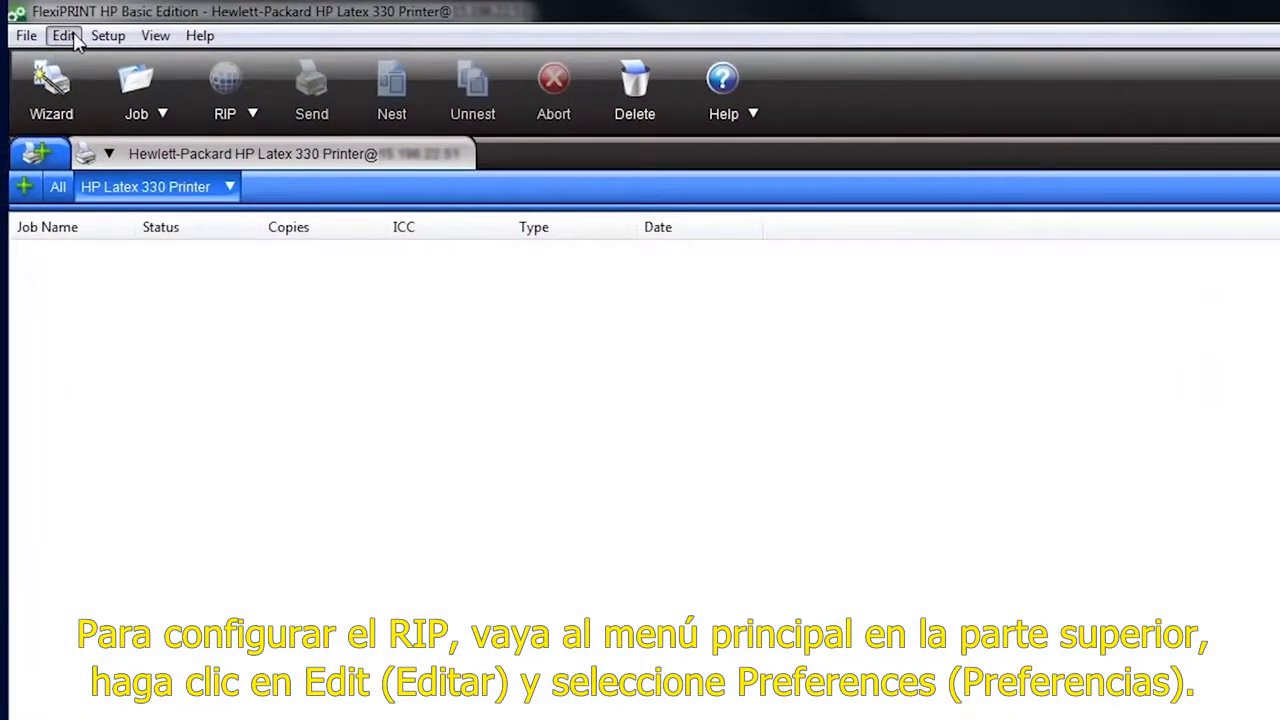
- Open the program preferences to review the units, precision and RIP settings, and close them
left_click(66, 37)
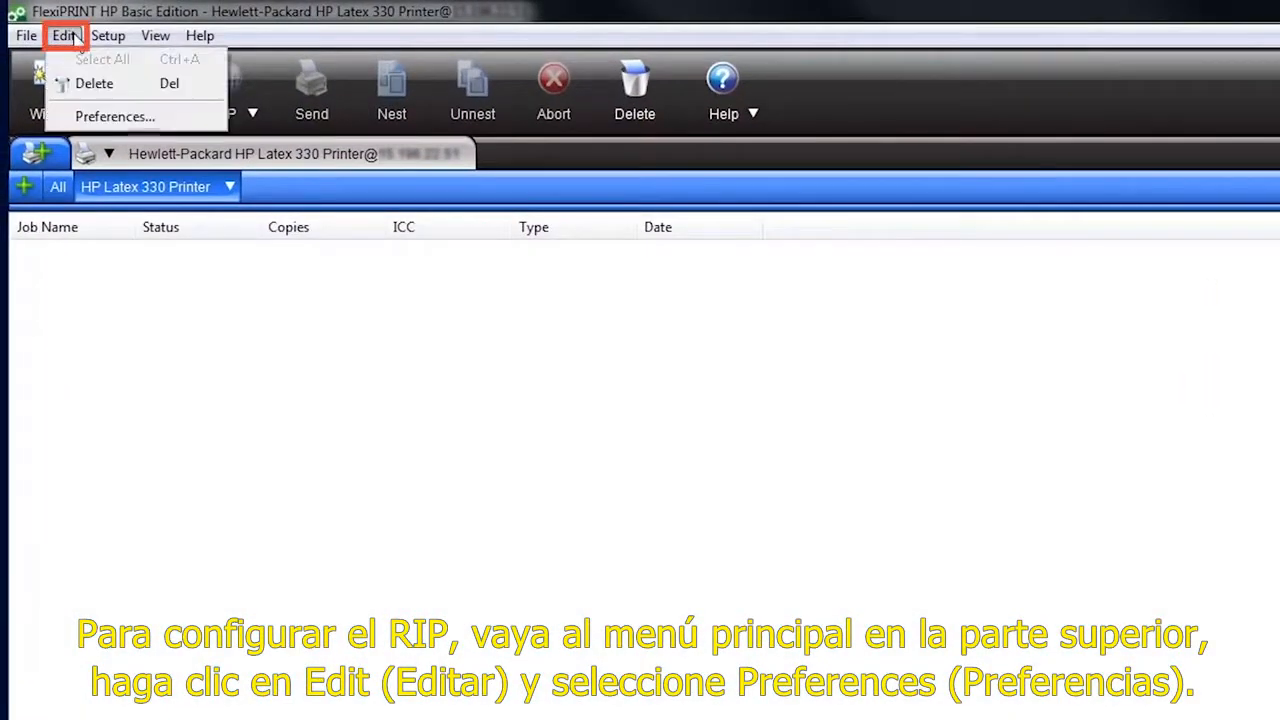
left_click(118, 118)
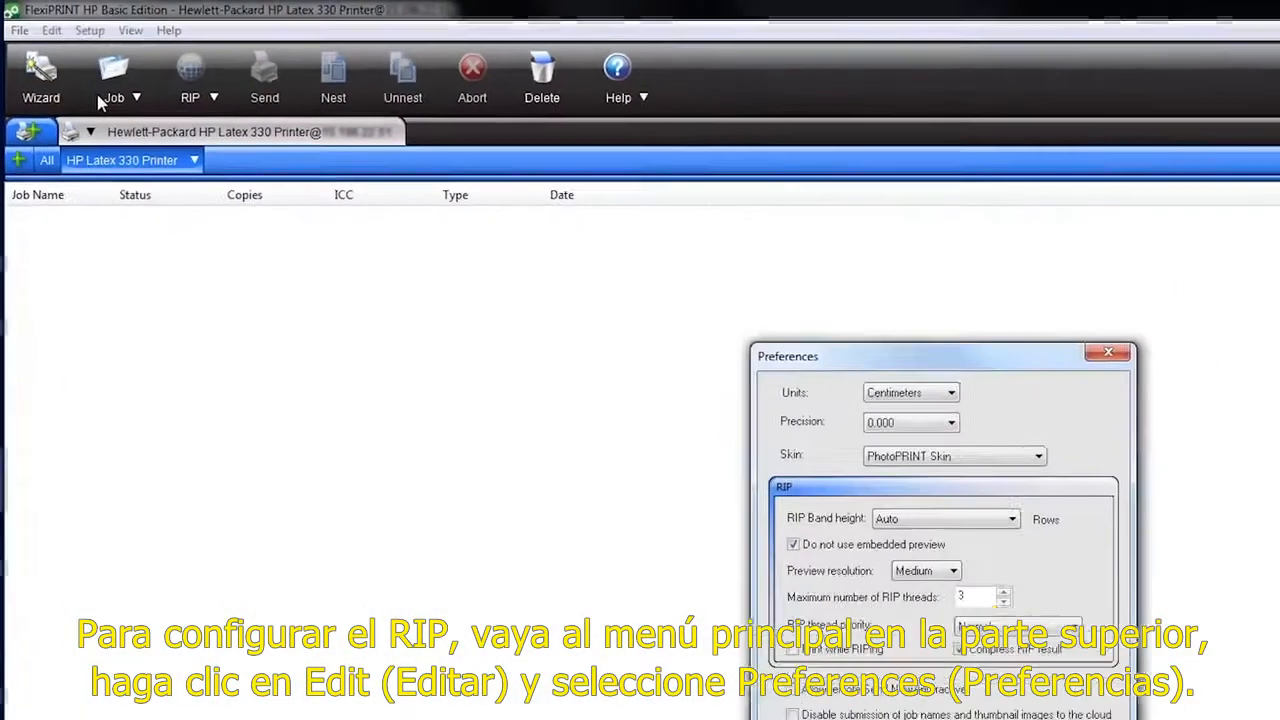
left_click(1107, 466)
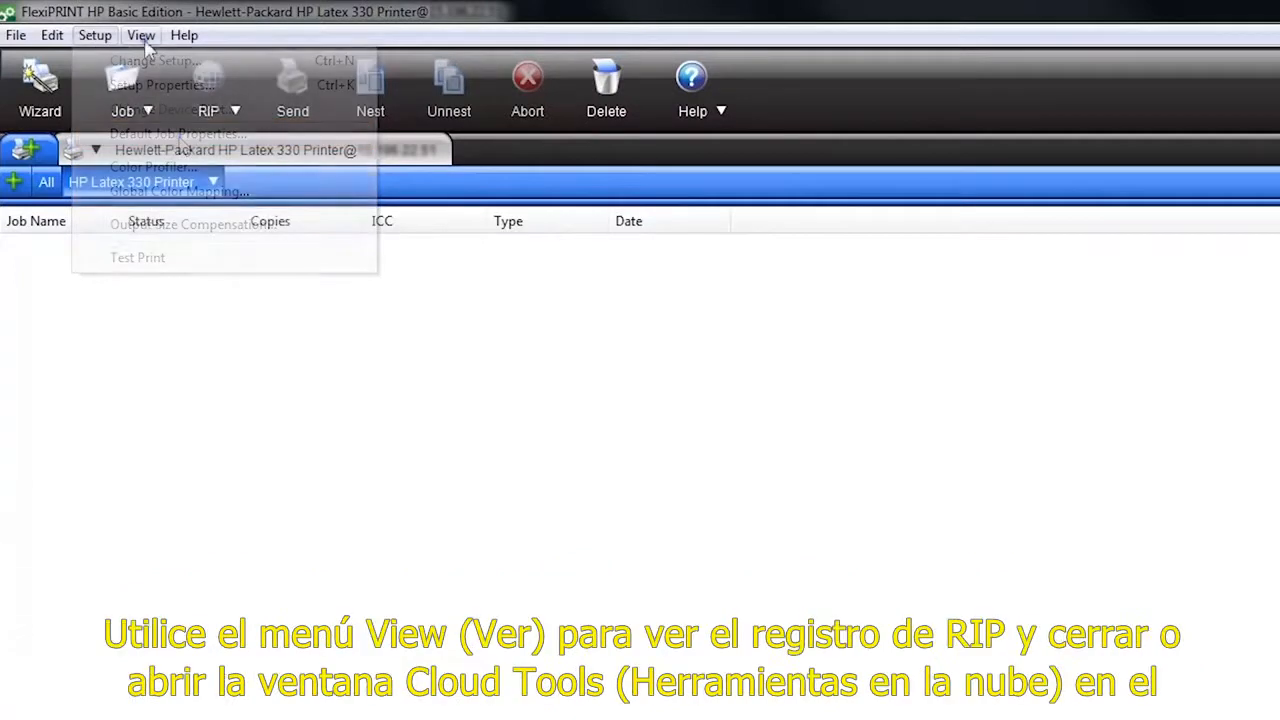
left_click(141, 35)
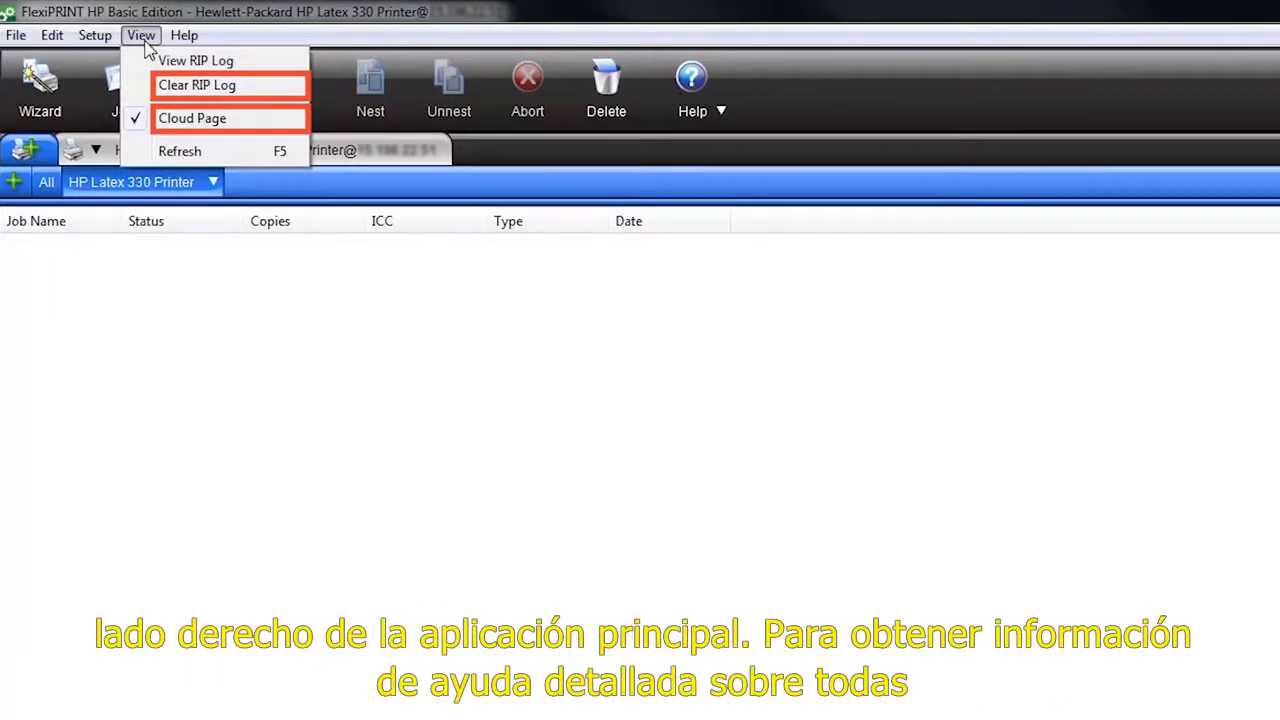
left_click(182, 36)
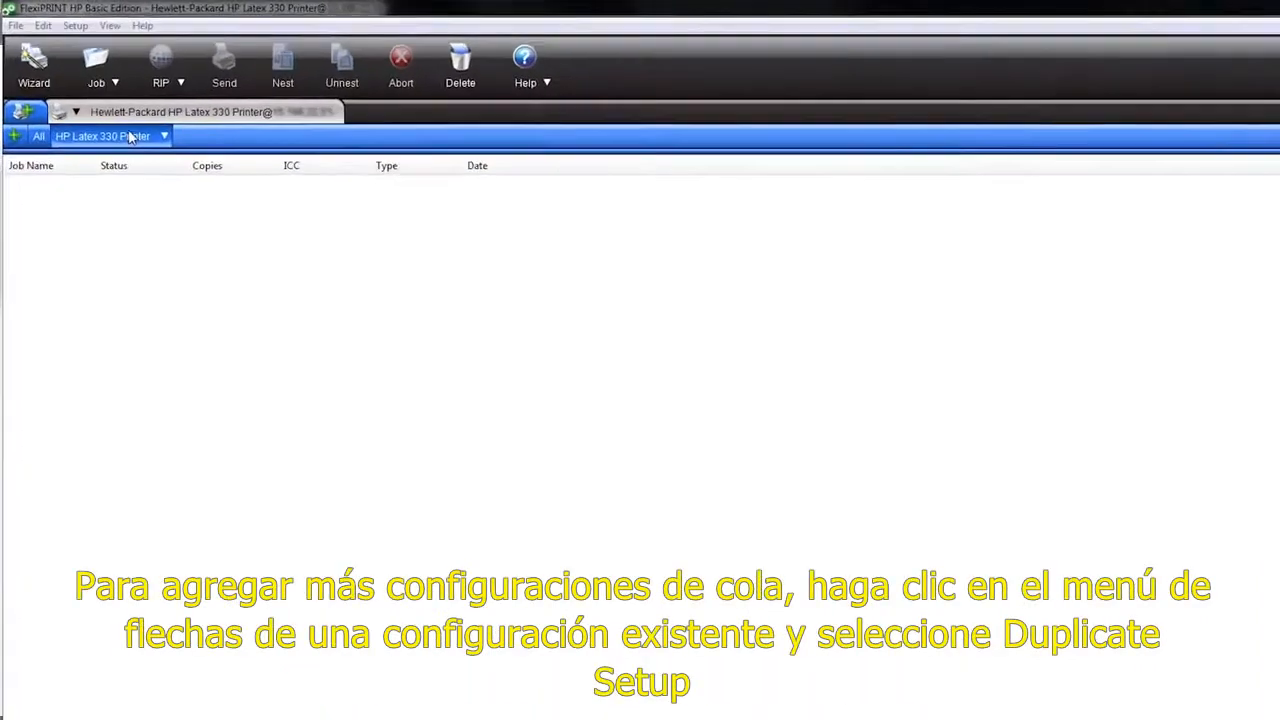
- Duplicate the HP Latex 330 Printer setup and name the new setup HP Latex Backlit Jobs
left_click(195, 190)
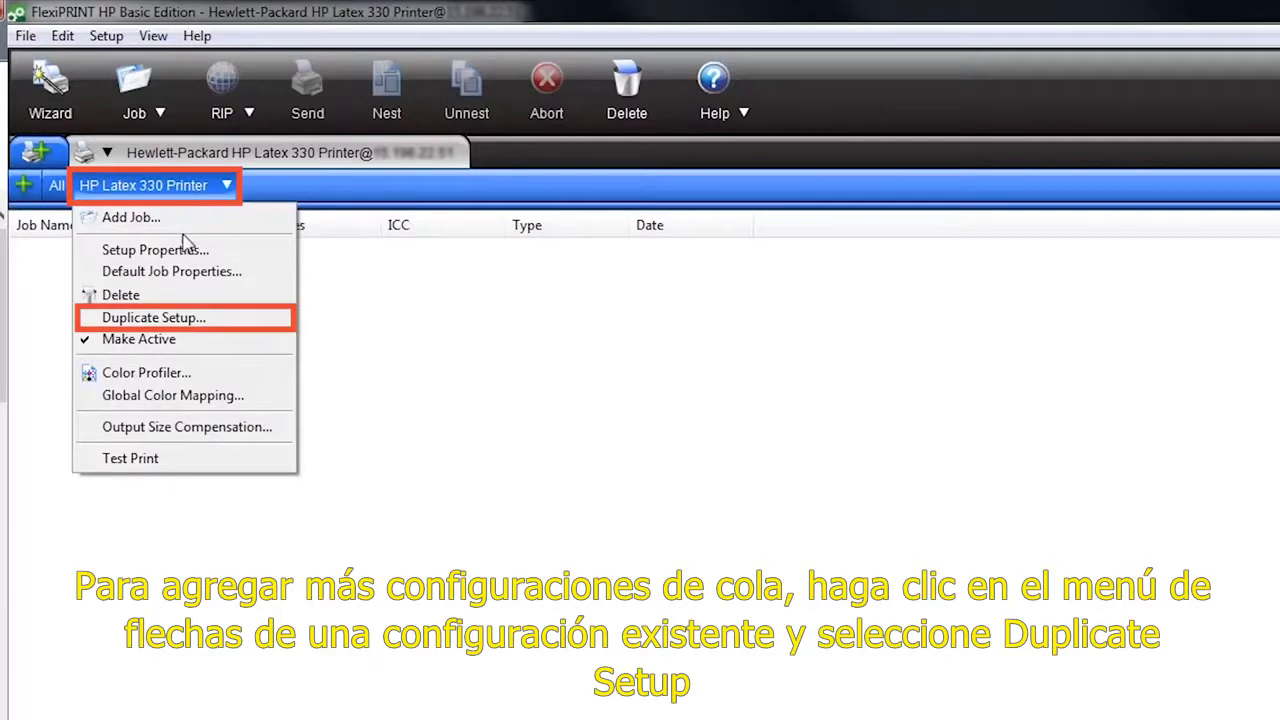
left_click(185, 318)
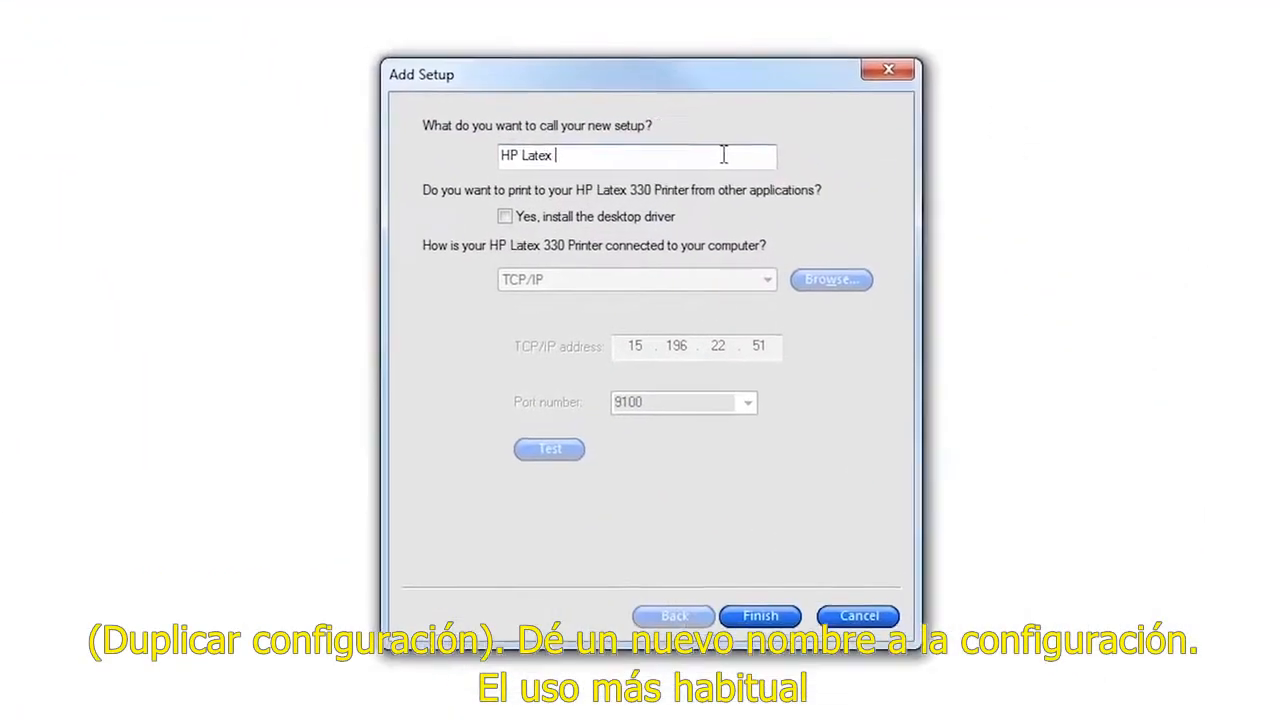
type("Backlit Jobs")
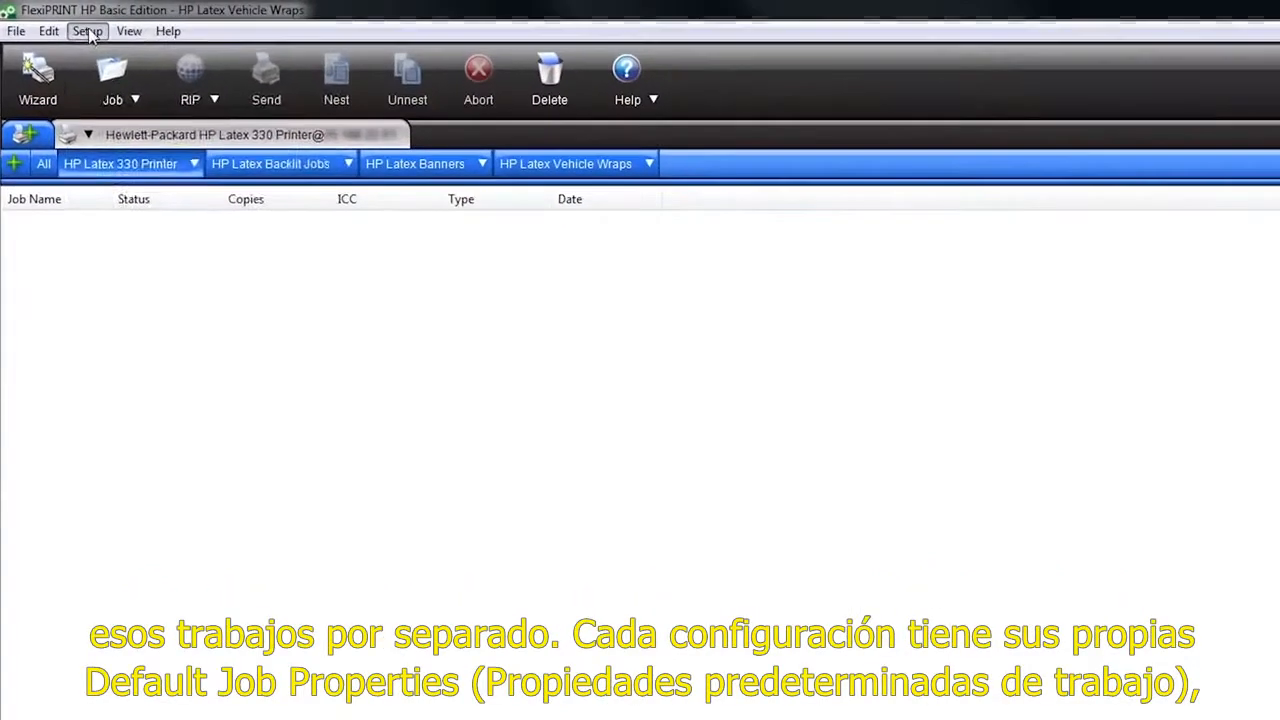
- Review the default job properties for workflow, color management, printer options, and labels and marks
left_click(88, 32)
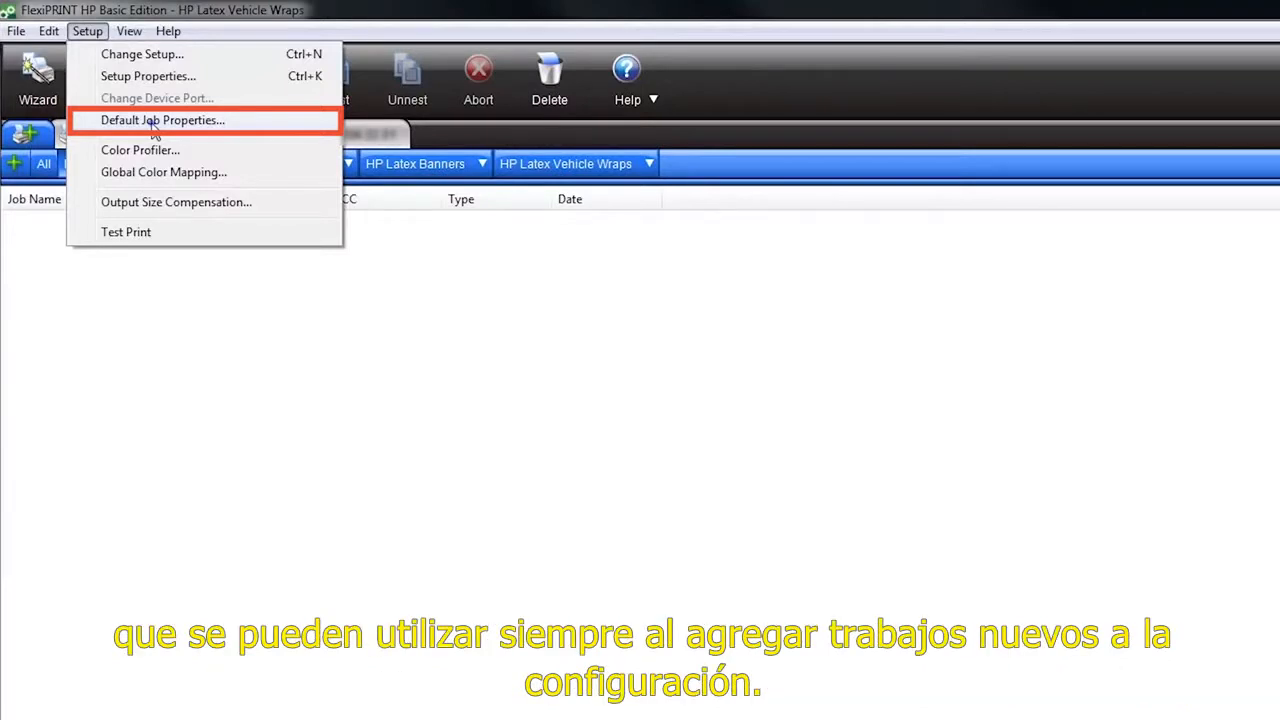
left_click(153, 124)
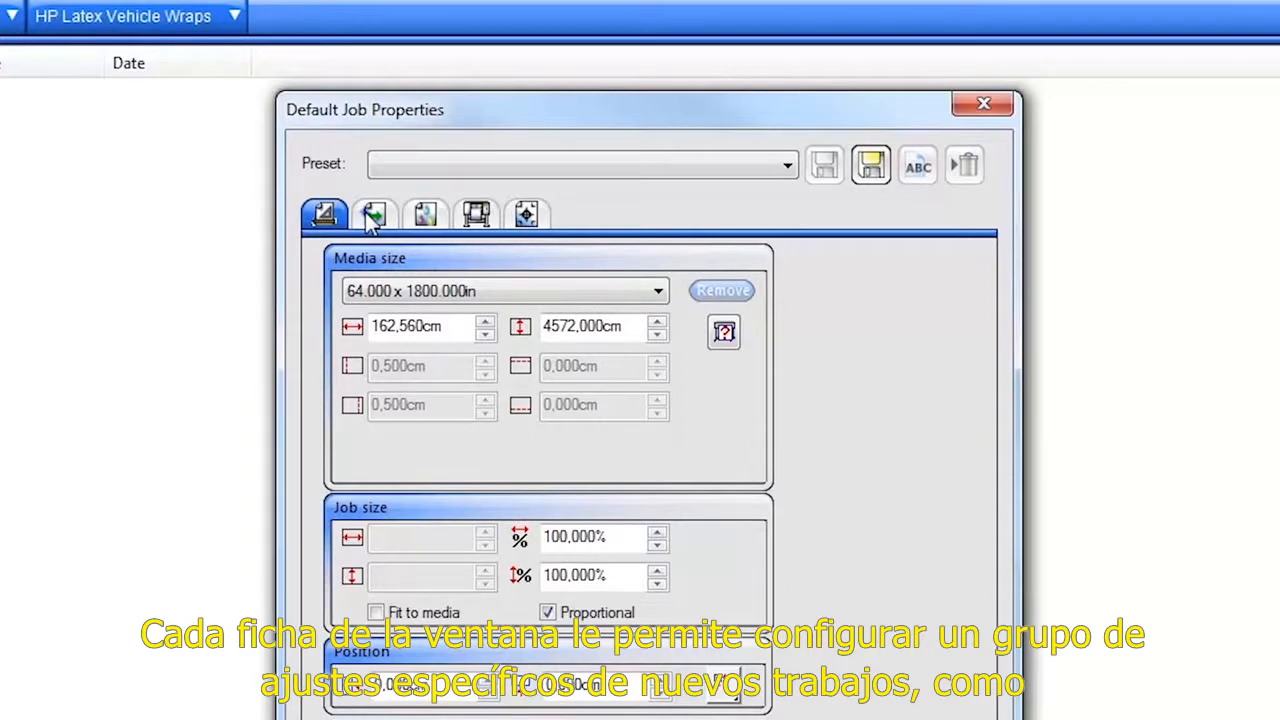
left_click(373, 216)
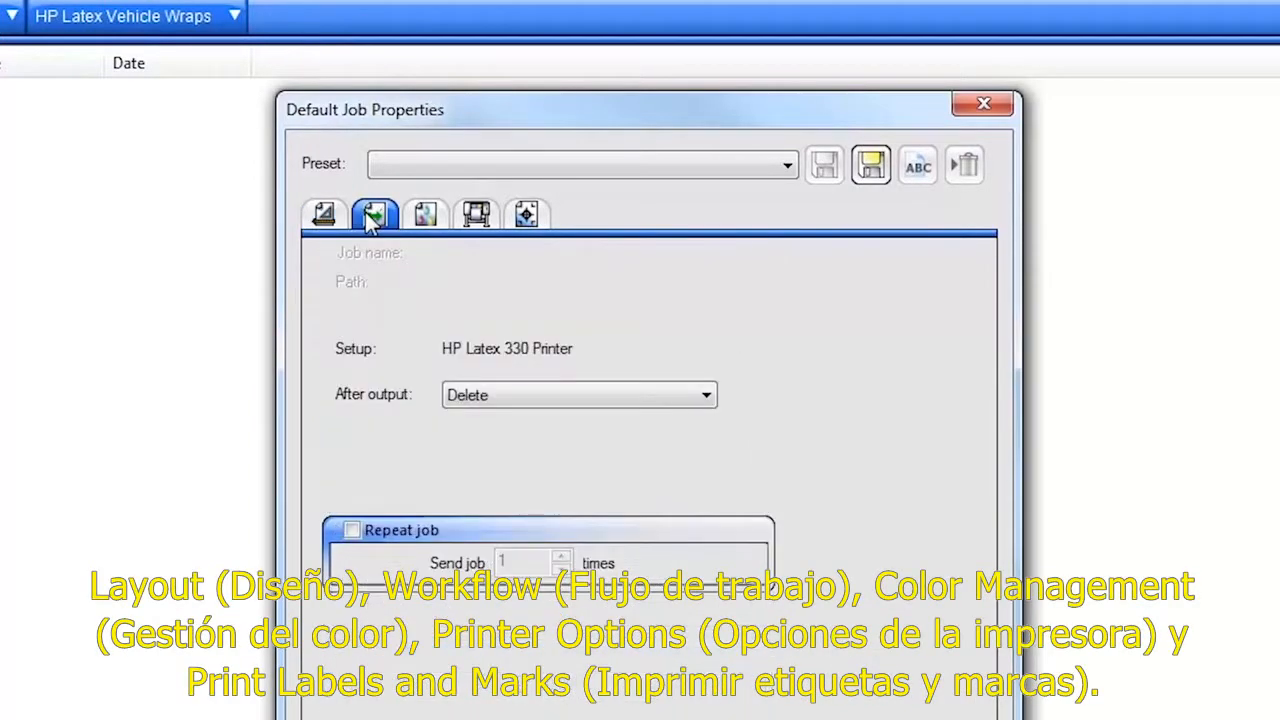
left_click(424, 218)
left_click(478, 216)
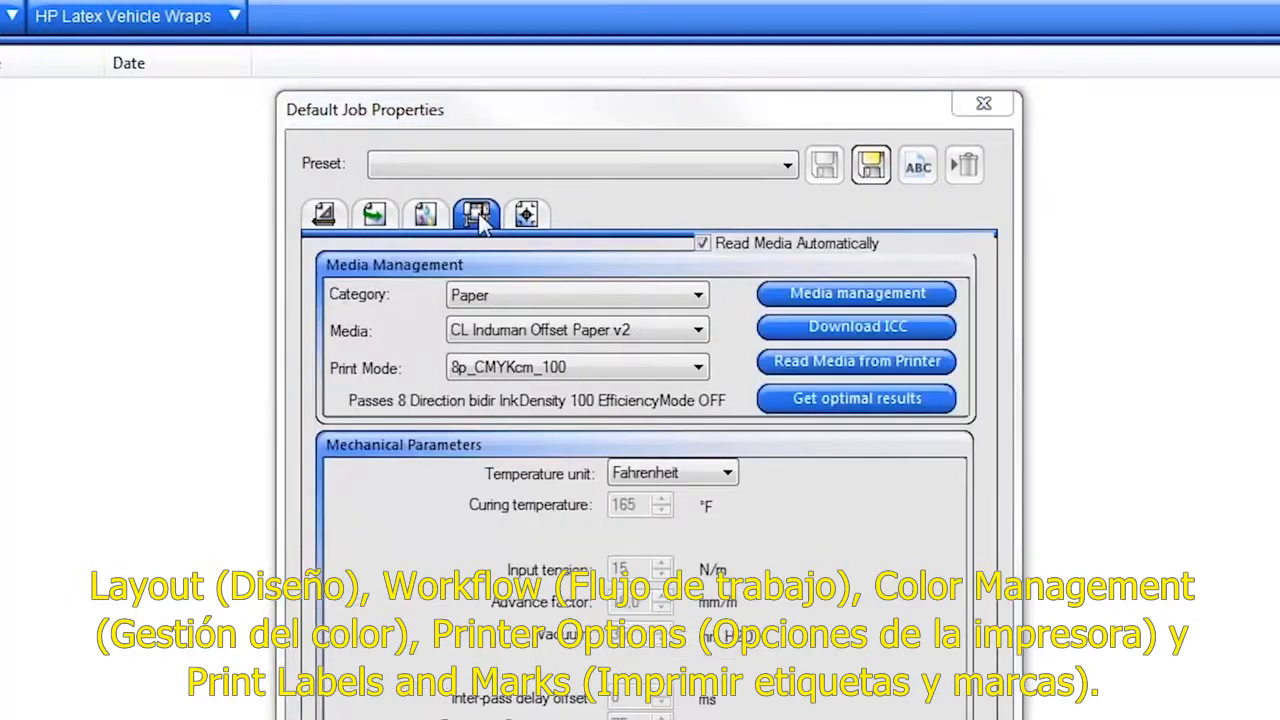
left_click(526, 215)
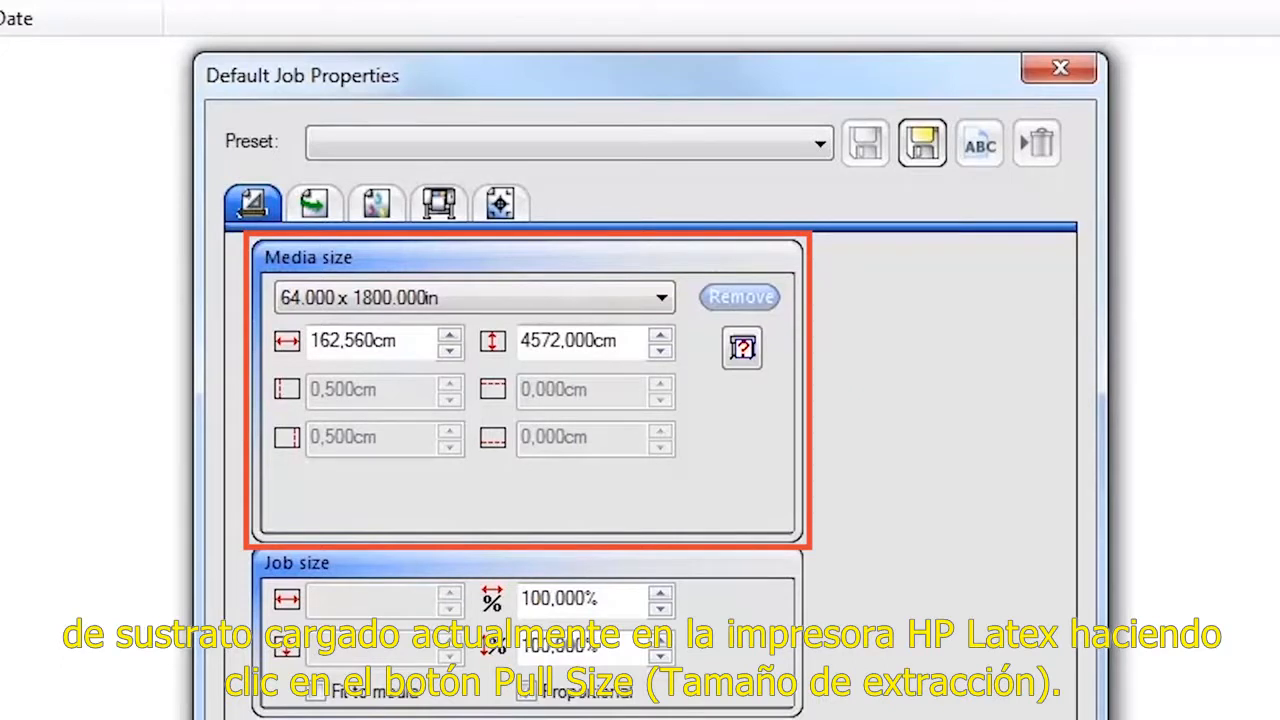
left_click(376, 206)
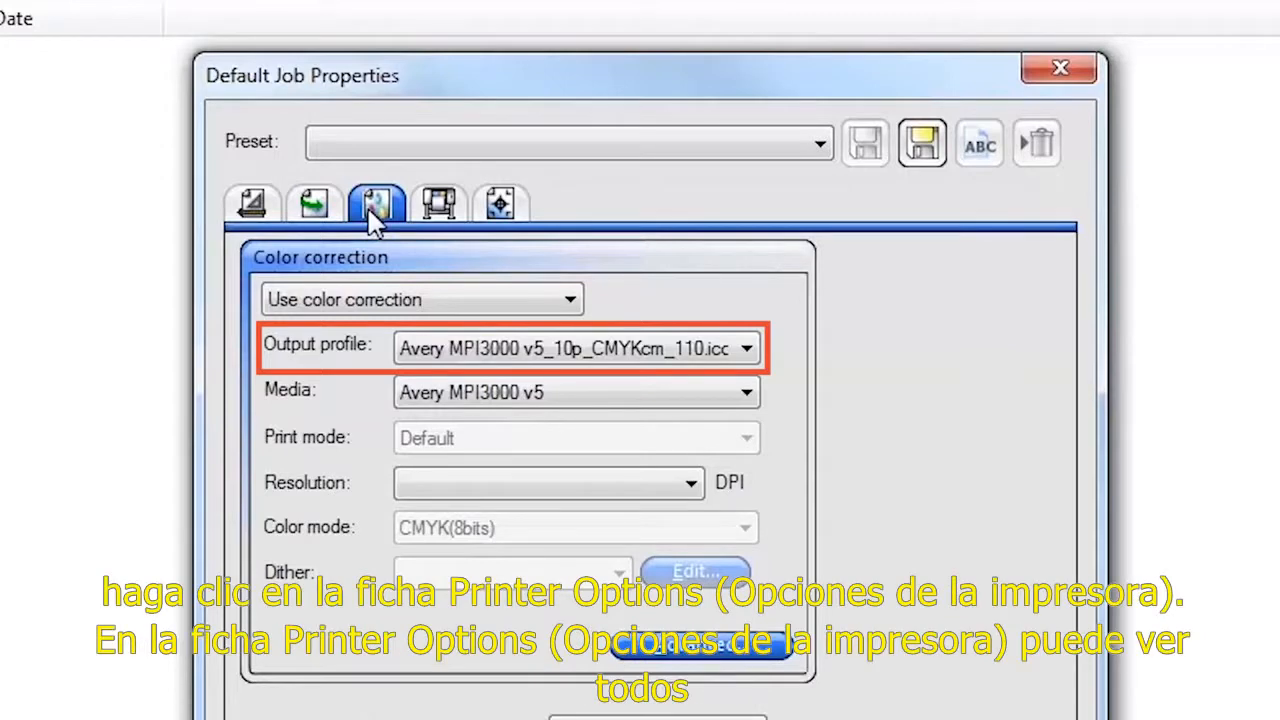
left_click(439, 205)
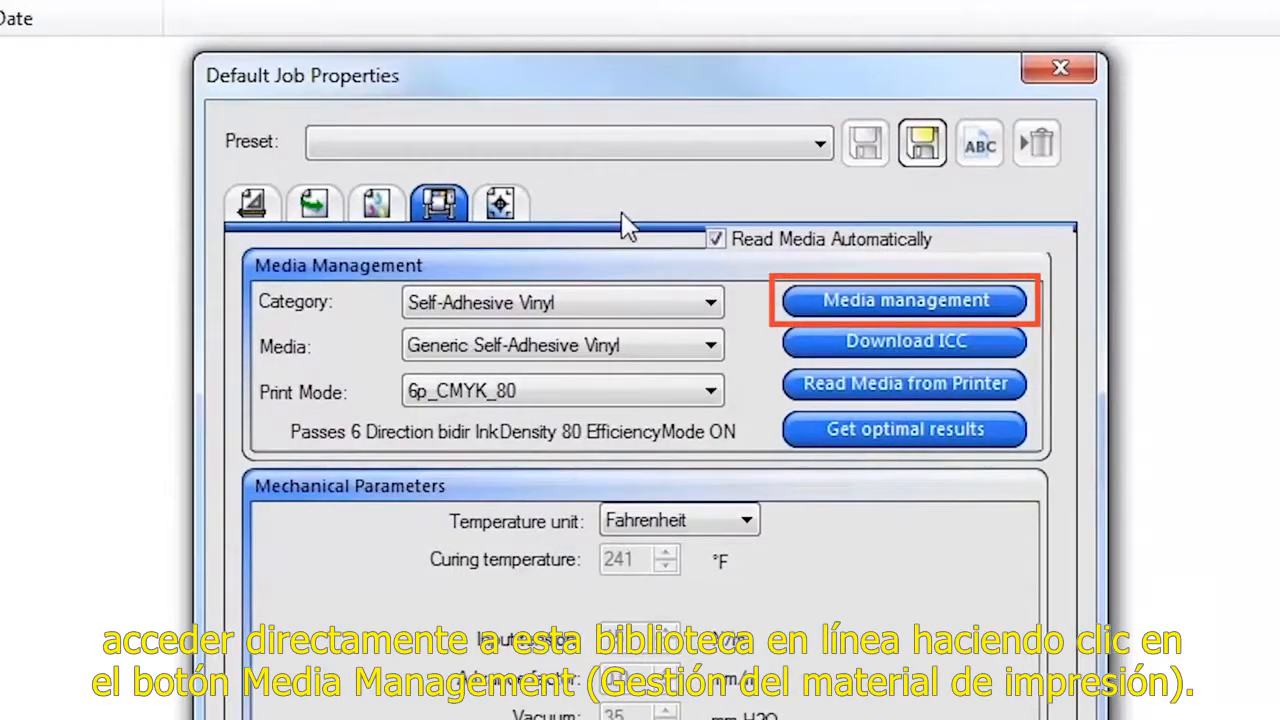
- Browse HP's online media library in media management, highlighting the Controltac IJ180-10 entry, and close the dialogs
left_click(874, 300)
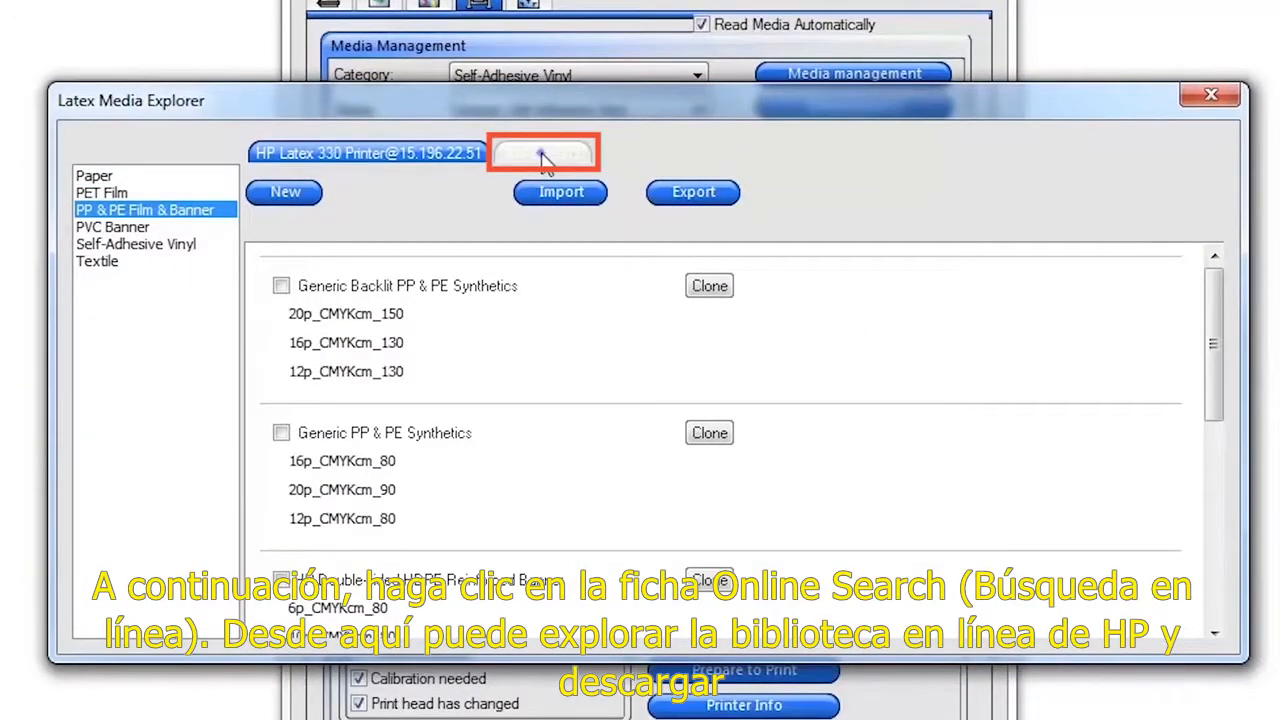
left_click(541, 153)
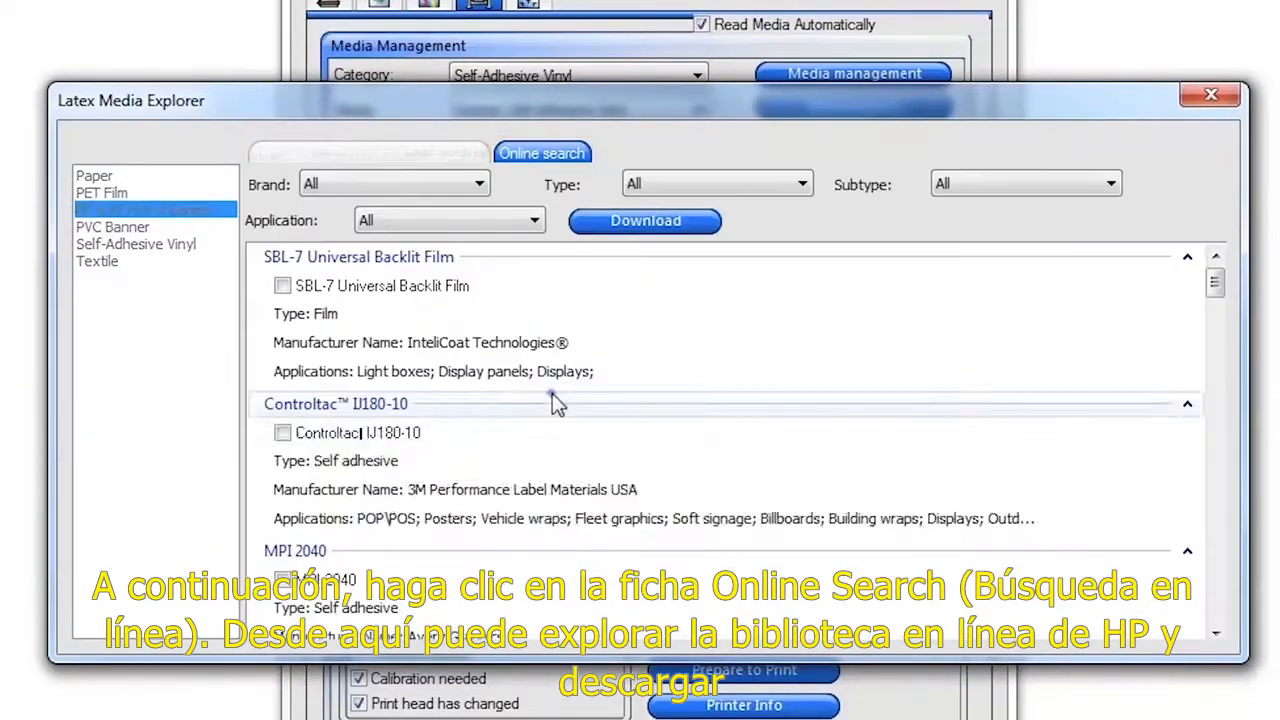
left_click(552, 395)
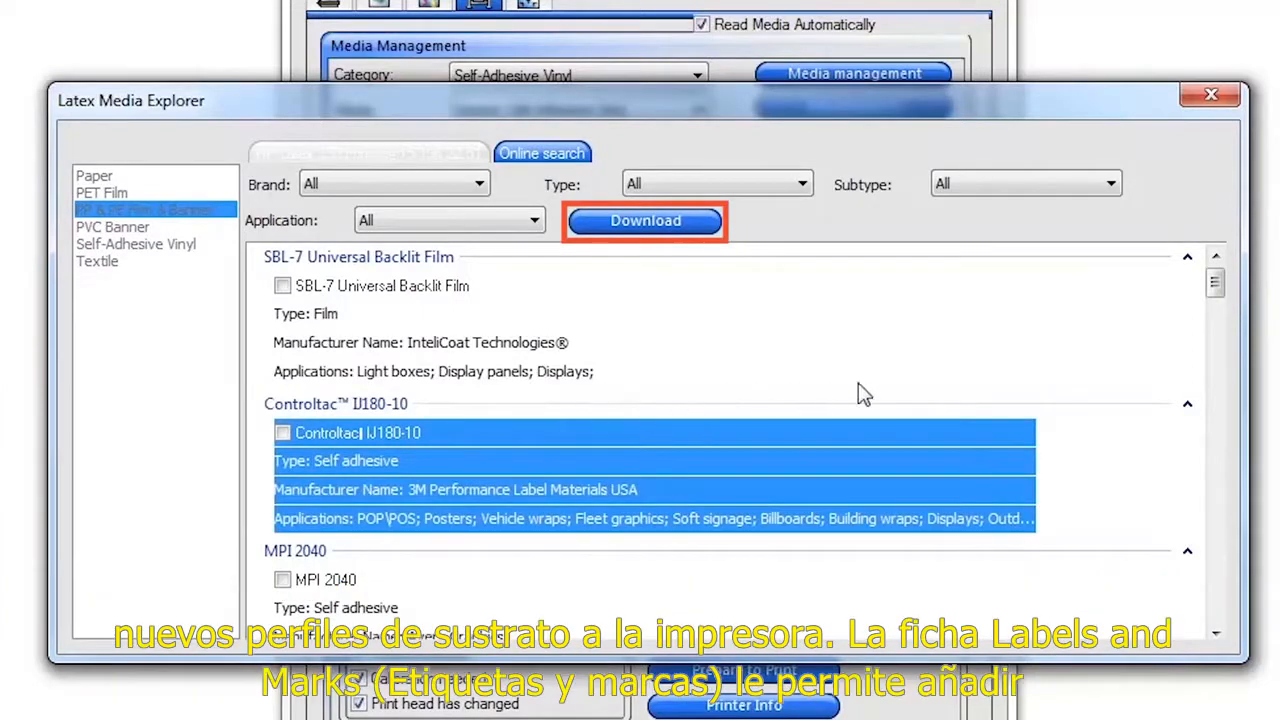
left_click(1139, 296)
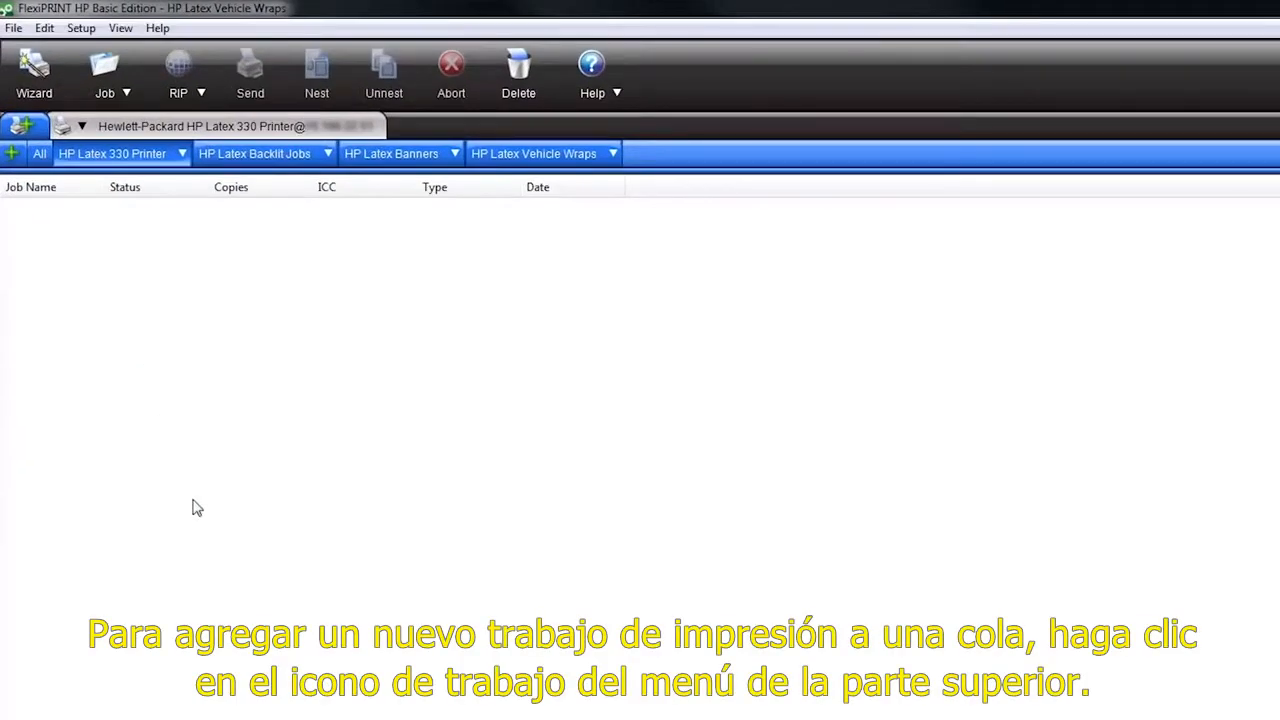
- Add the HPGSB_poster_HR job to the HP Latex 330 Printer queue and tile it with 5 columns and a tile height of 22,960 cm
left_click(125, 82)
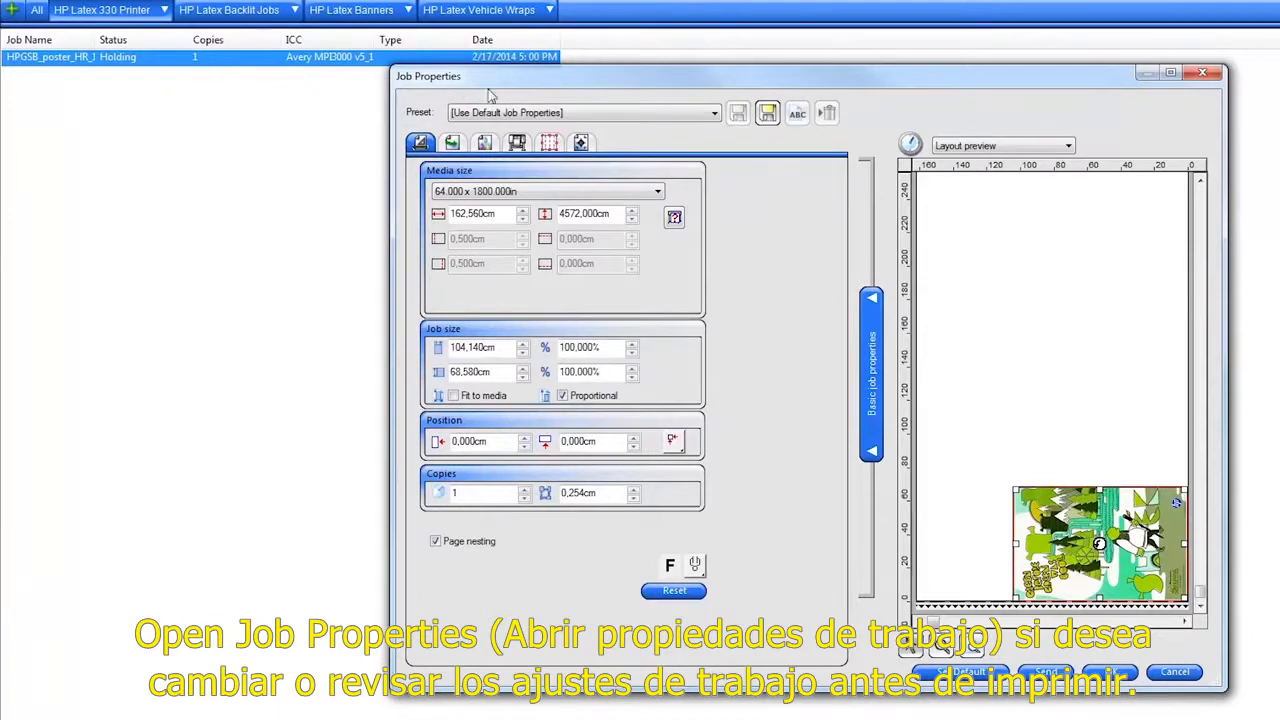
left_click(549, 142)
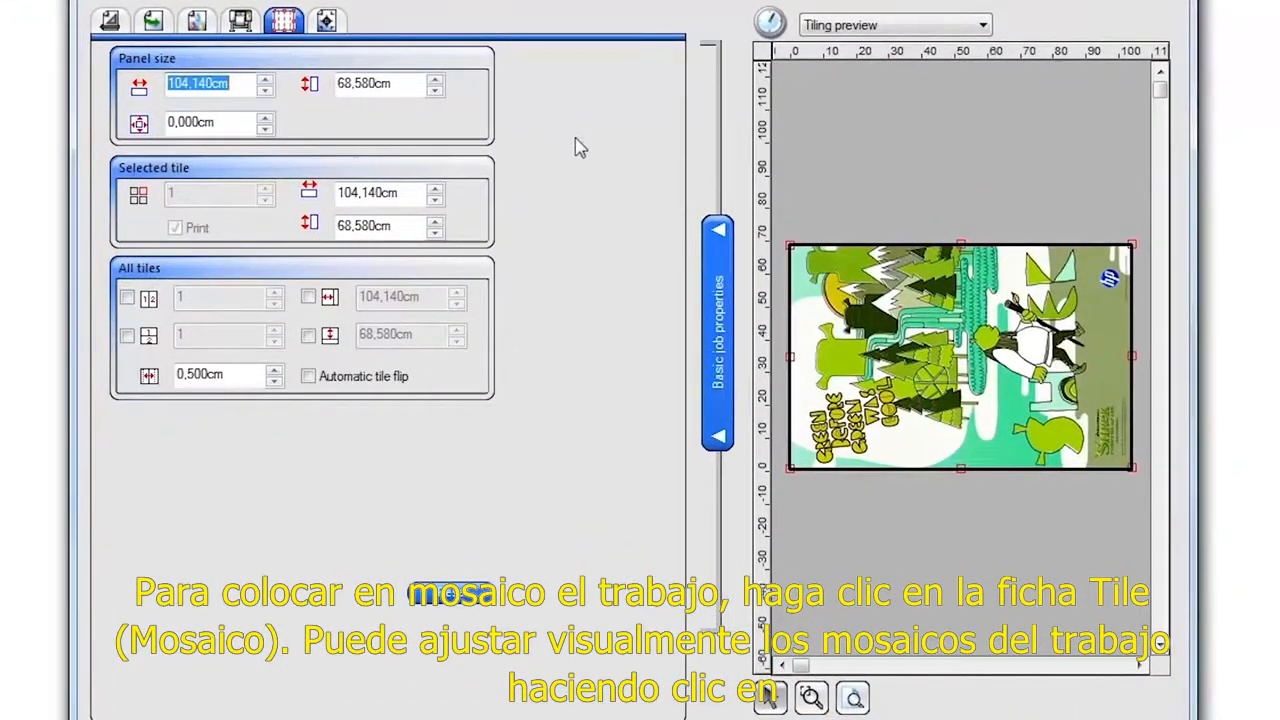
left_click(853, 705)
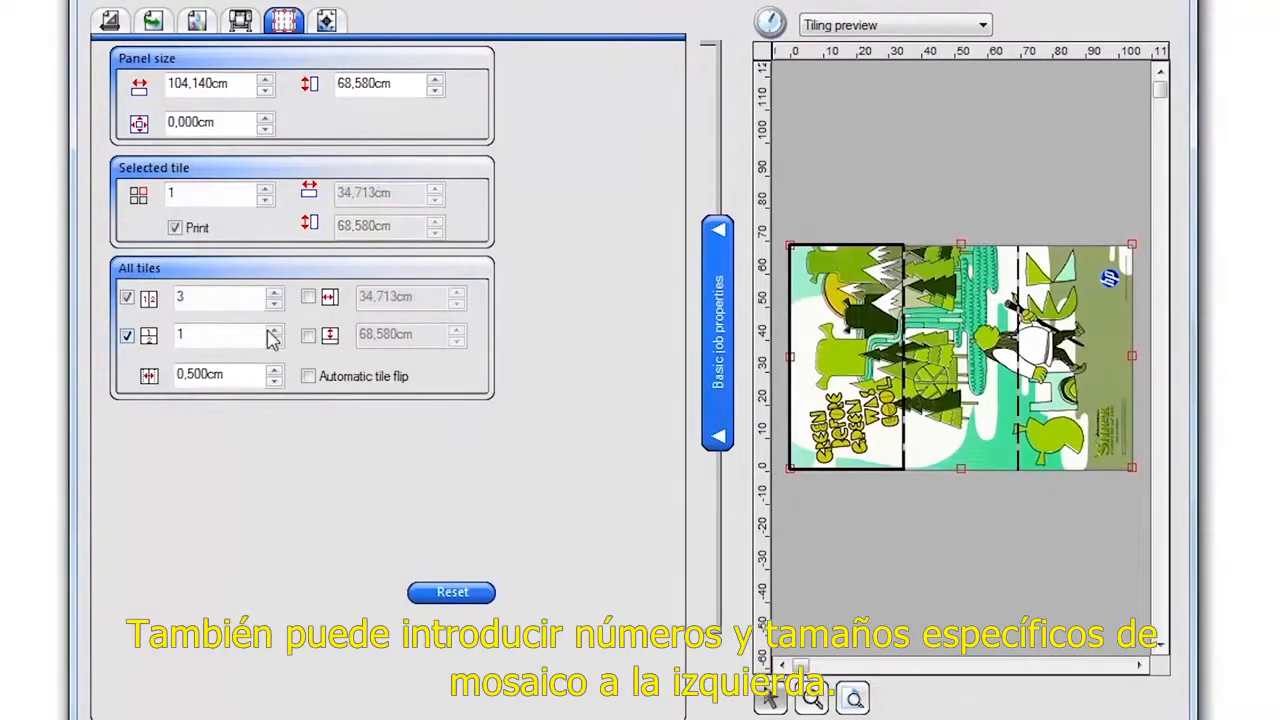
left_click(273, 331)
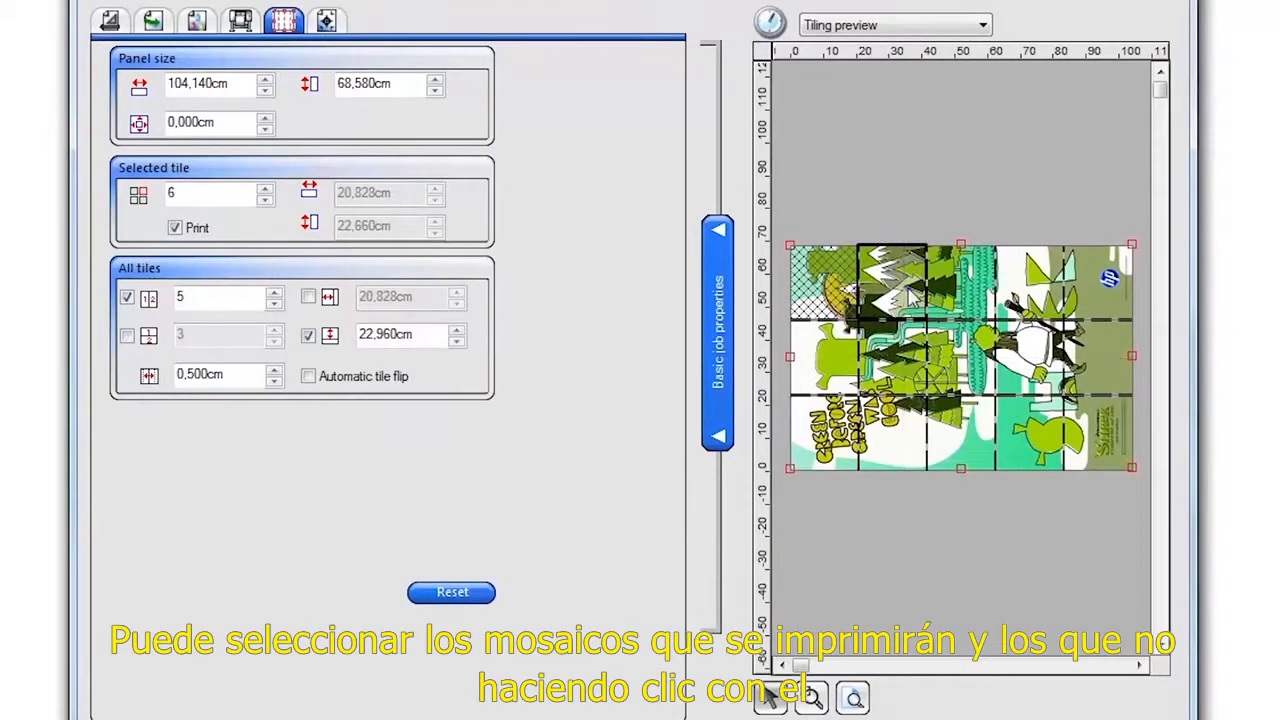
- Exclude tile 6 and the tile directly beneath it from printing
left_click(905, 287)
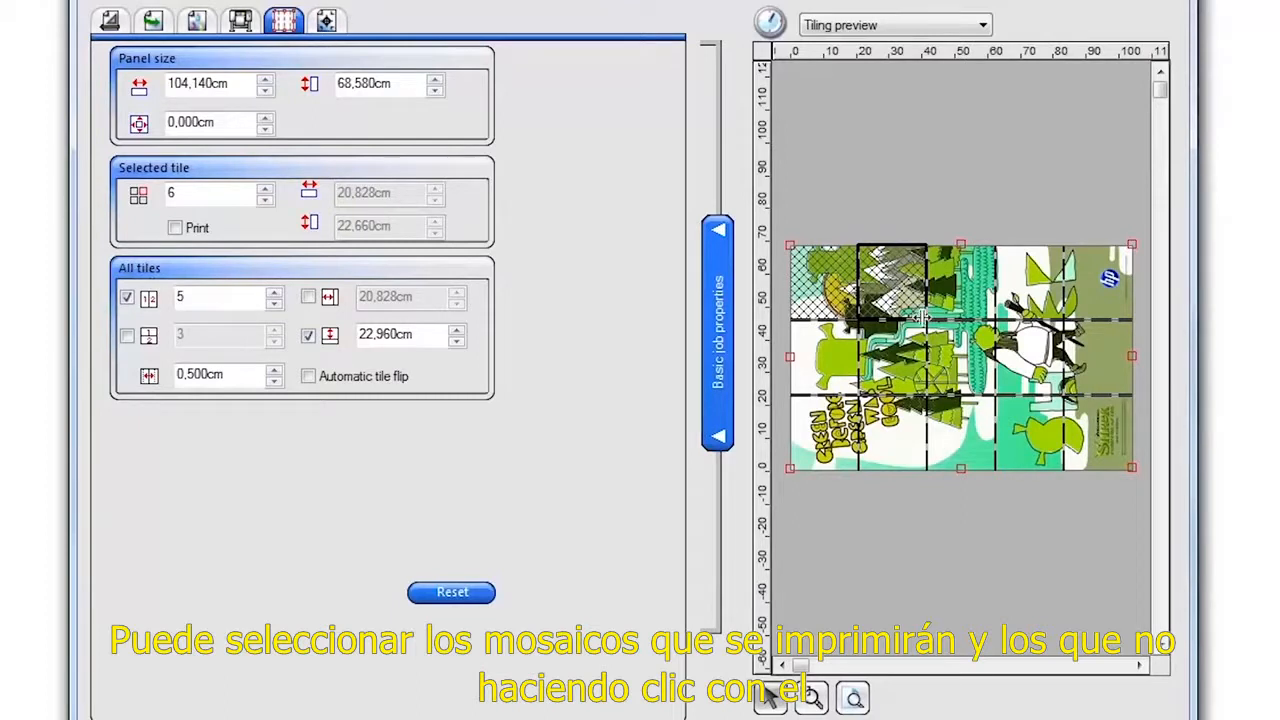
left_click(895, 366)
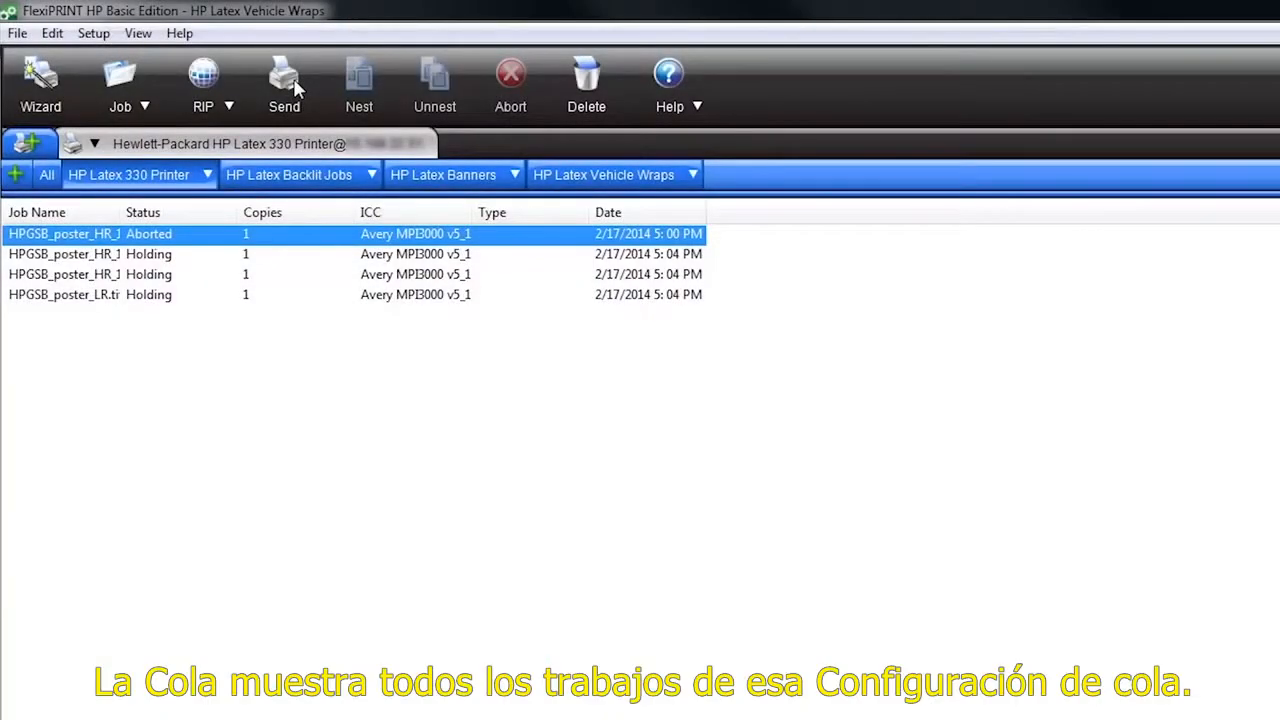
- Send the first HPGSB_poster_HR job in the queue to the printer
right_click(156, 236)
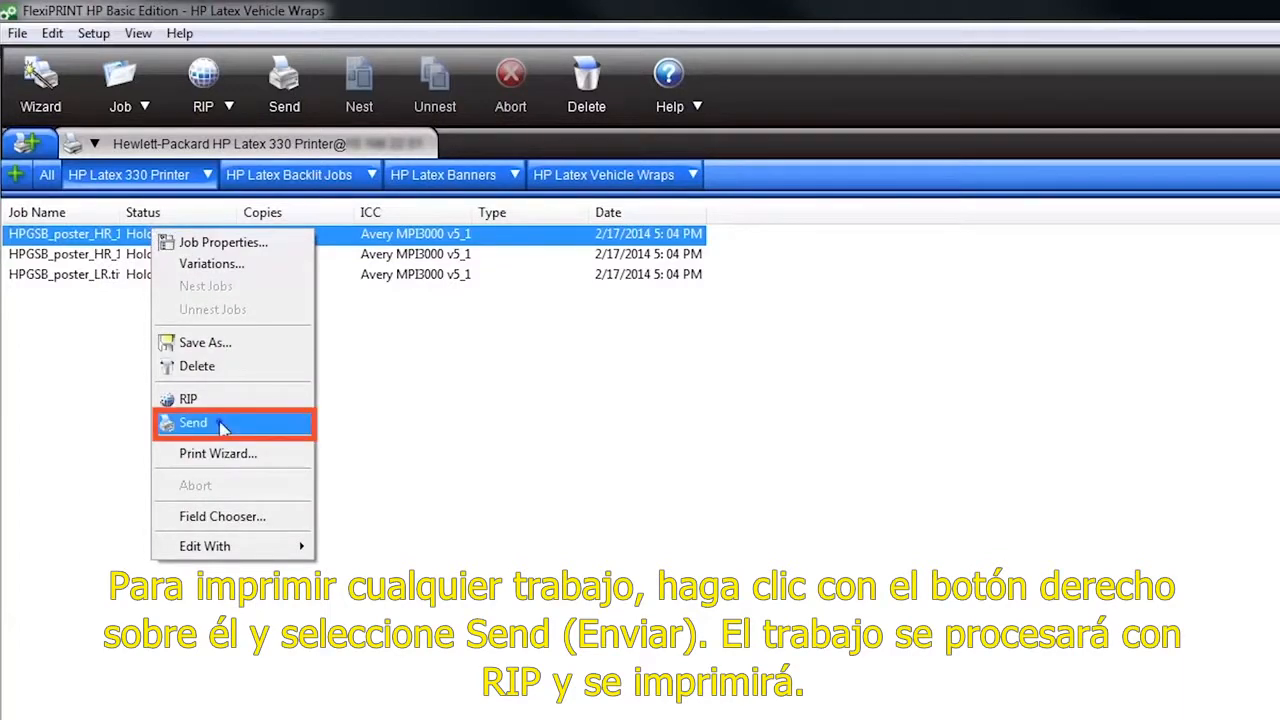
left_click(222, 427)
- RIP the second HPGSB_poster_HR job in the queue without printing it, and abort the processing
right_click(164, 259)
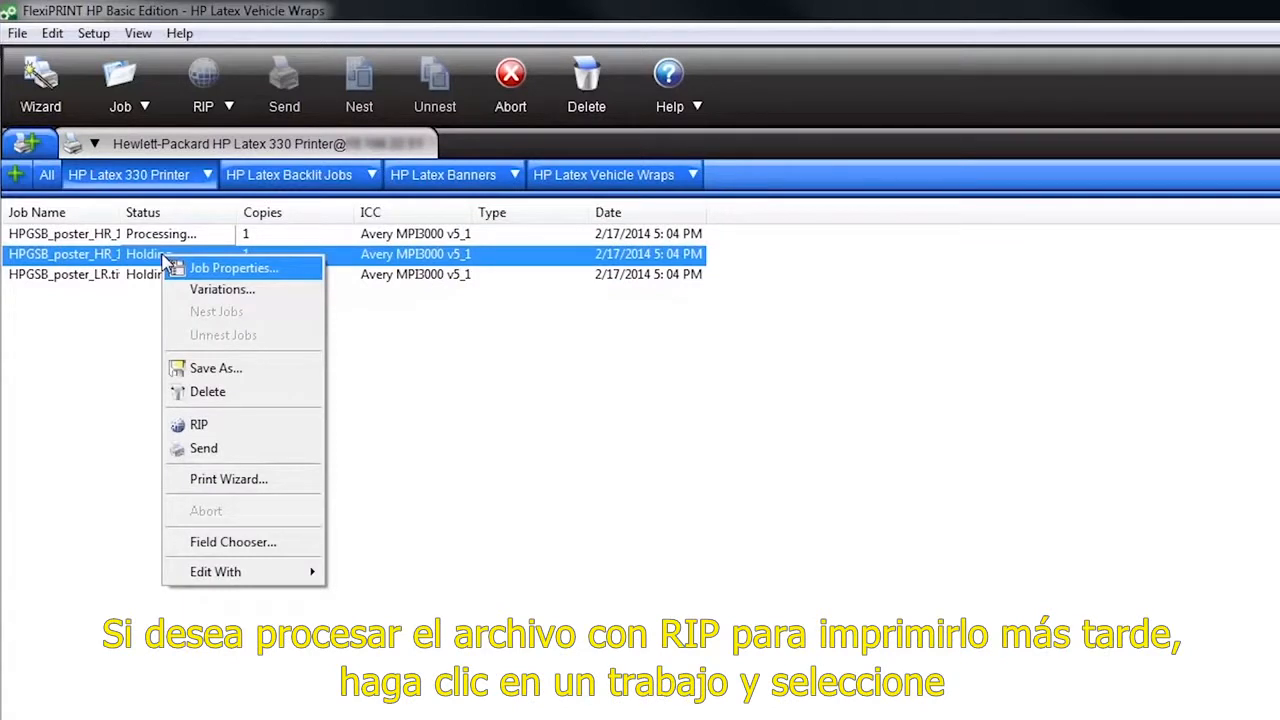
left_click(226, 427)
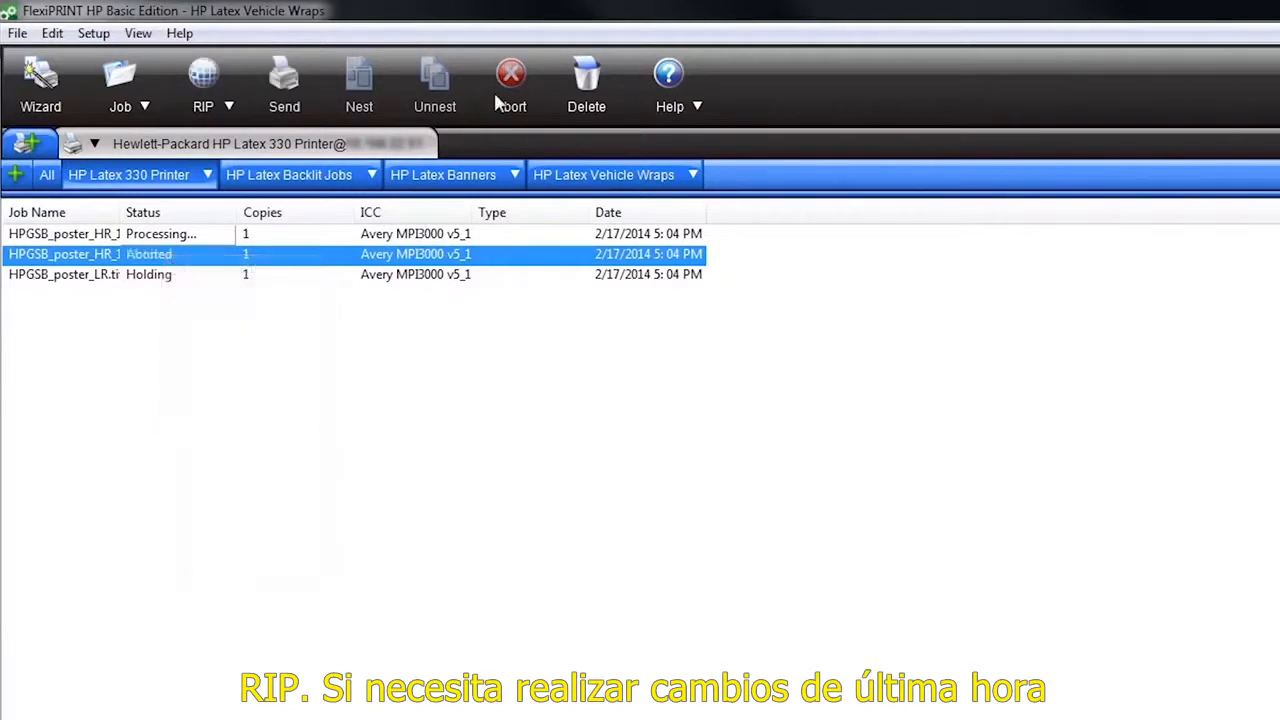
left_click(502, 100)
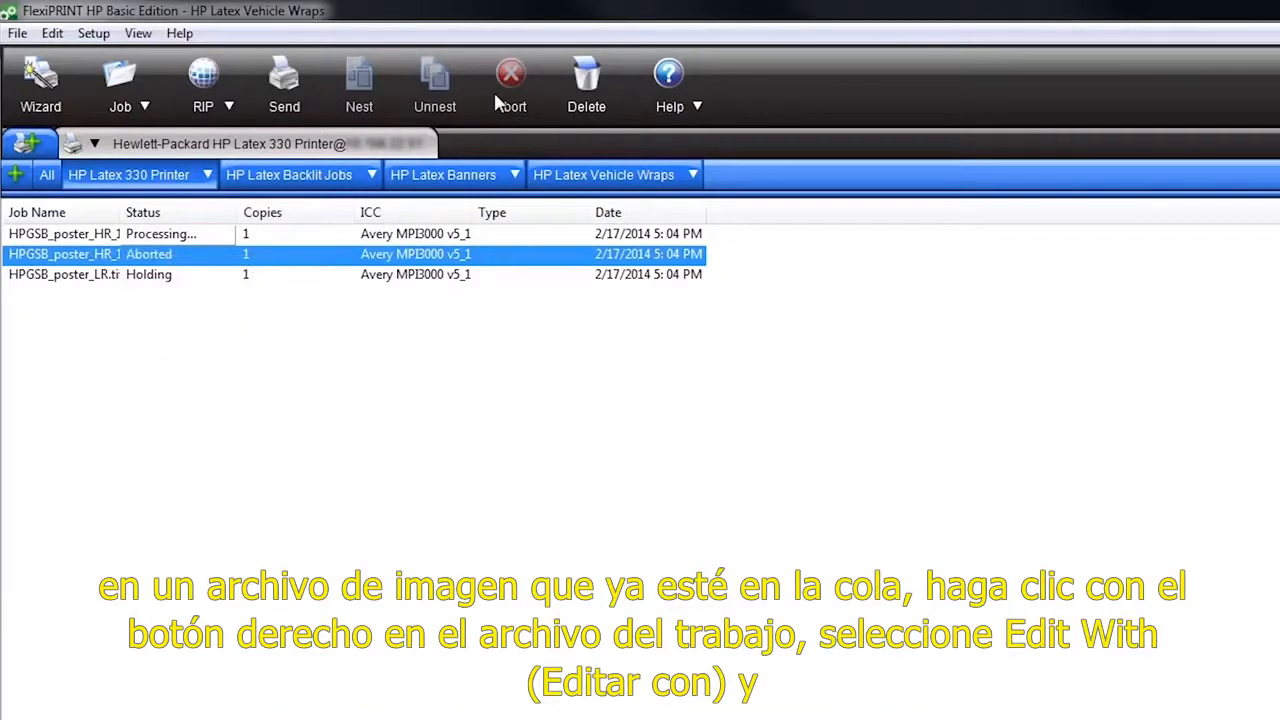
- Open the HPGSB_poster_LR job's image in Paint for external editing
right_click(128, 276)
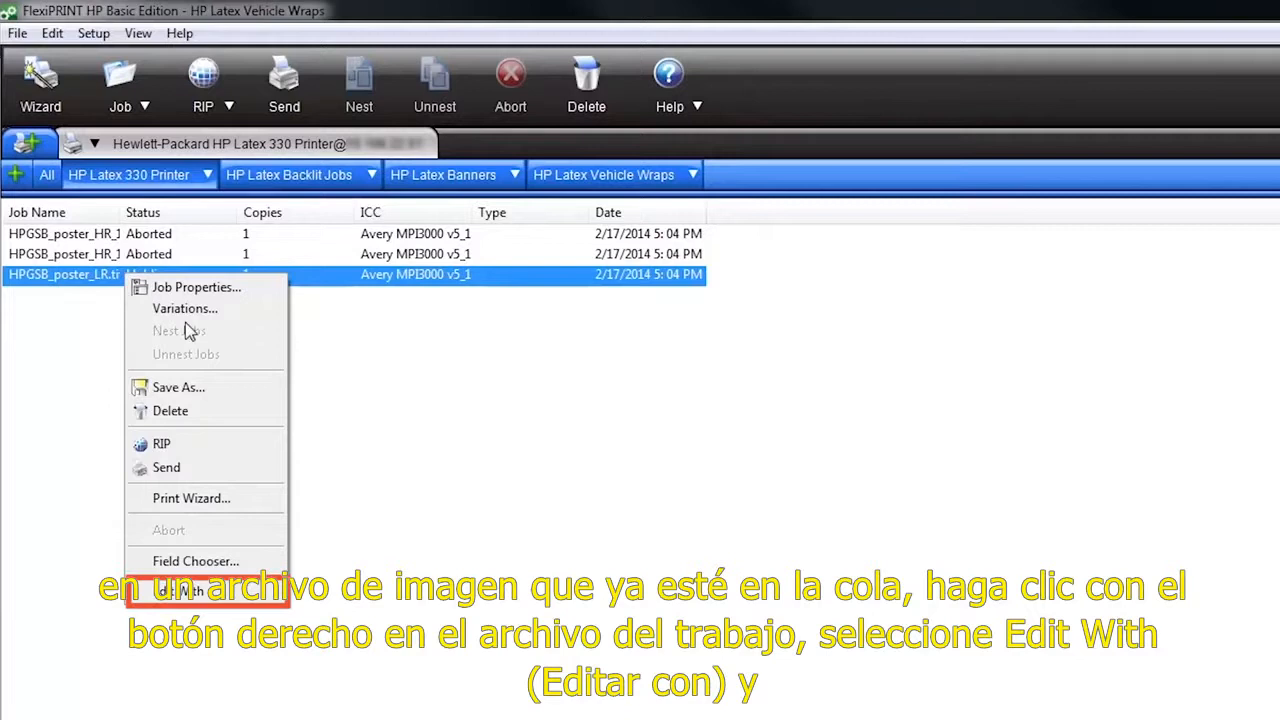
mouse_move(226, 594)
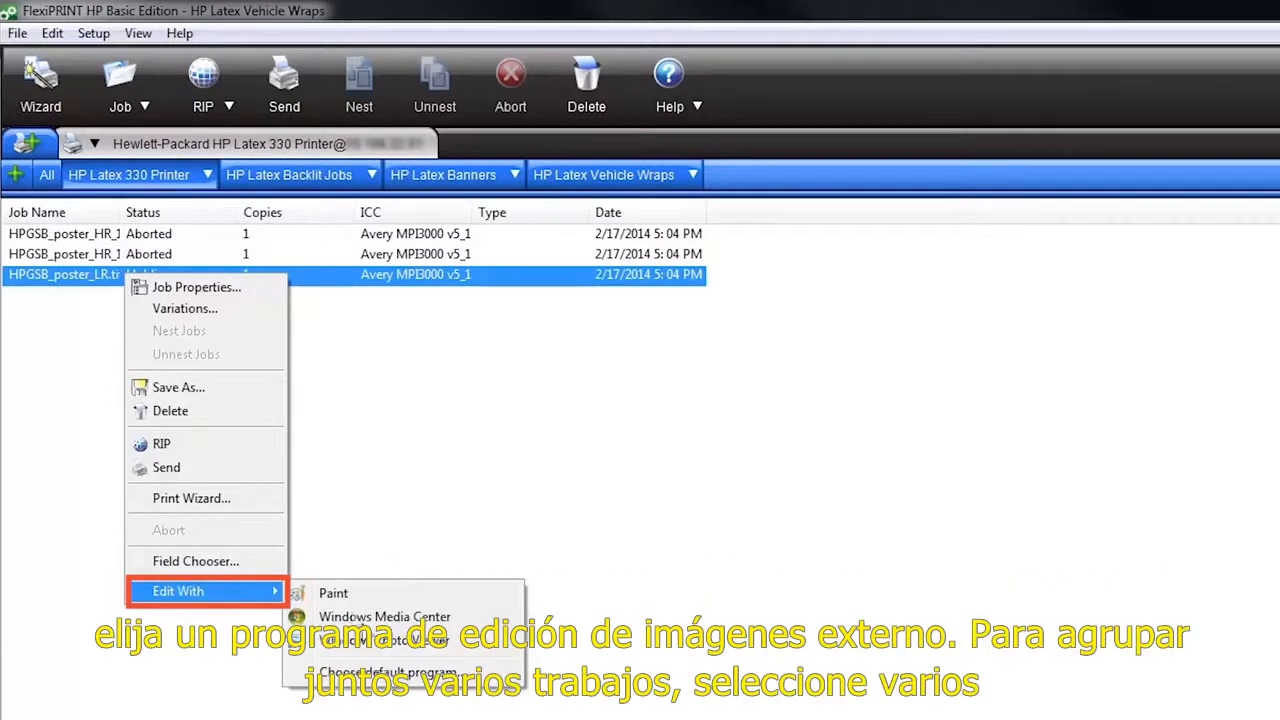
left_click(331, 591)
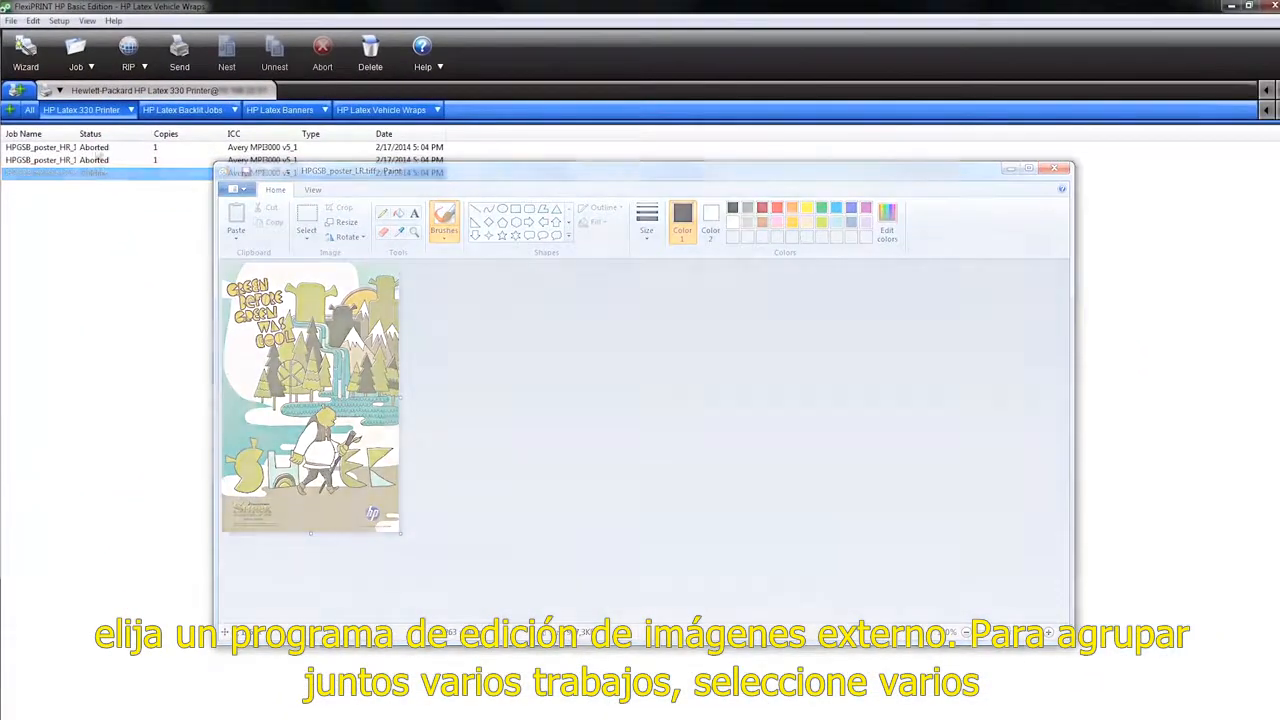
- Nest the three poster jobs in the queue into a single group
left_click(96, 162, "ctrl")
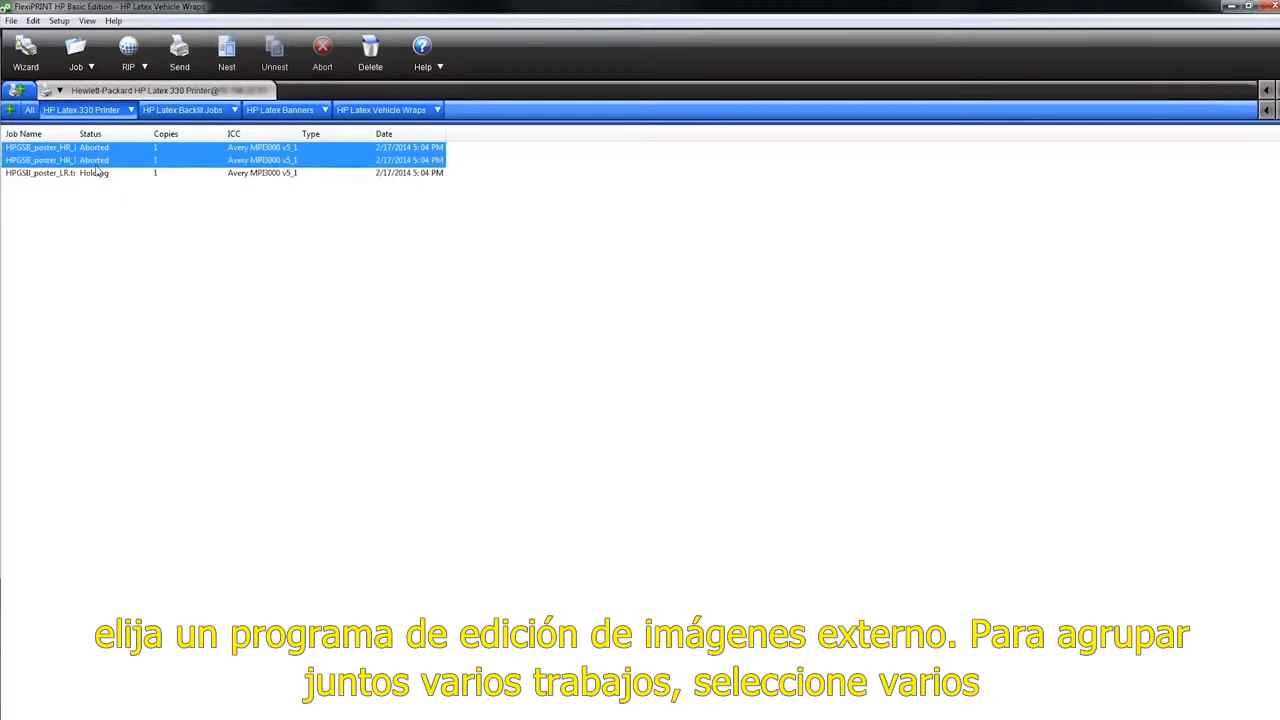
left_click(97, 176, "ctrl")
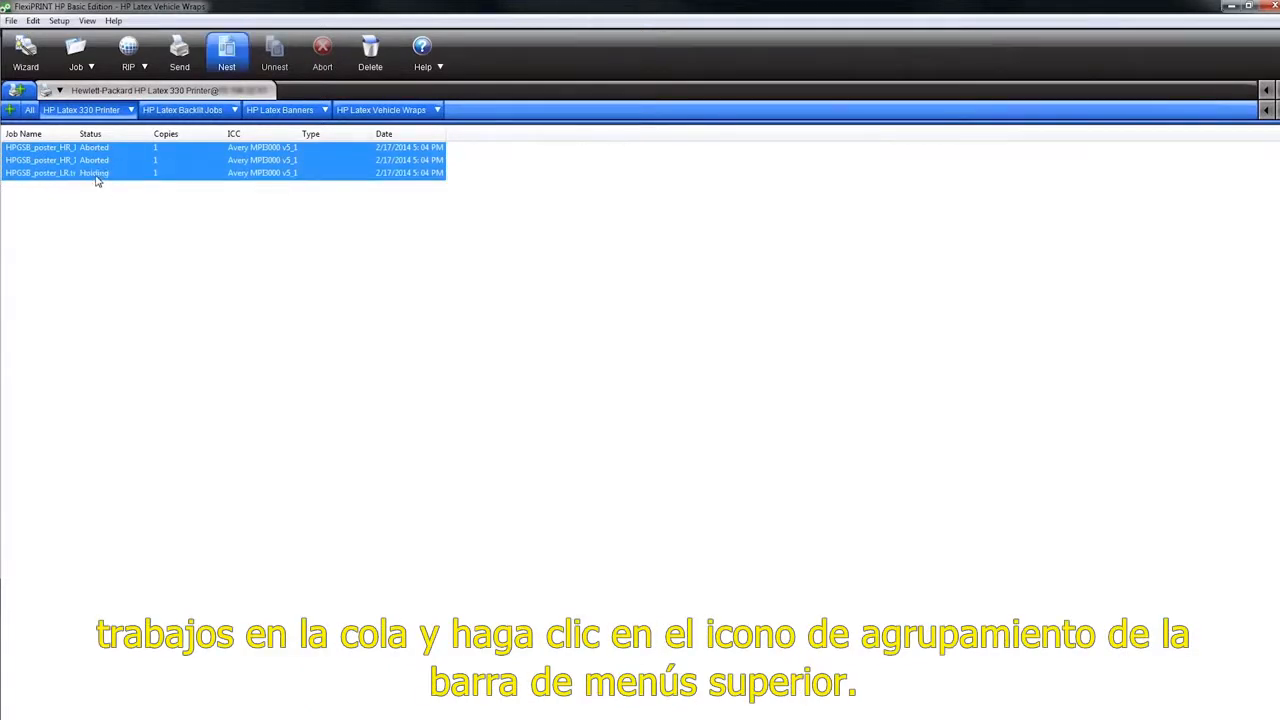
left_click(228, 48)
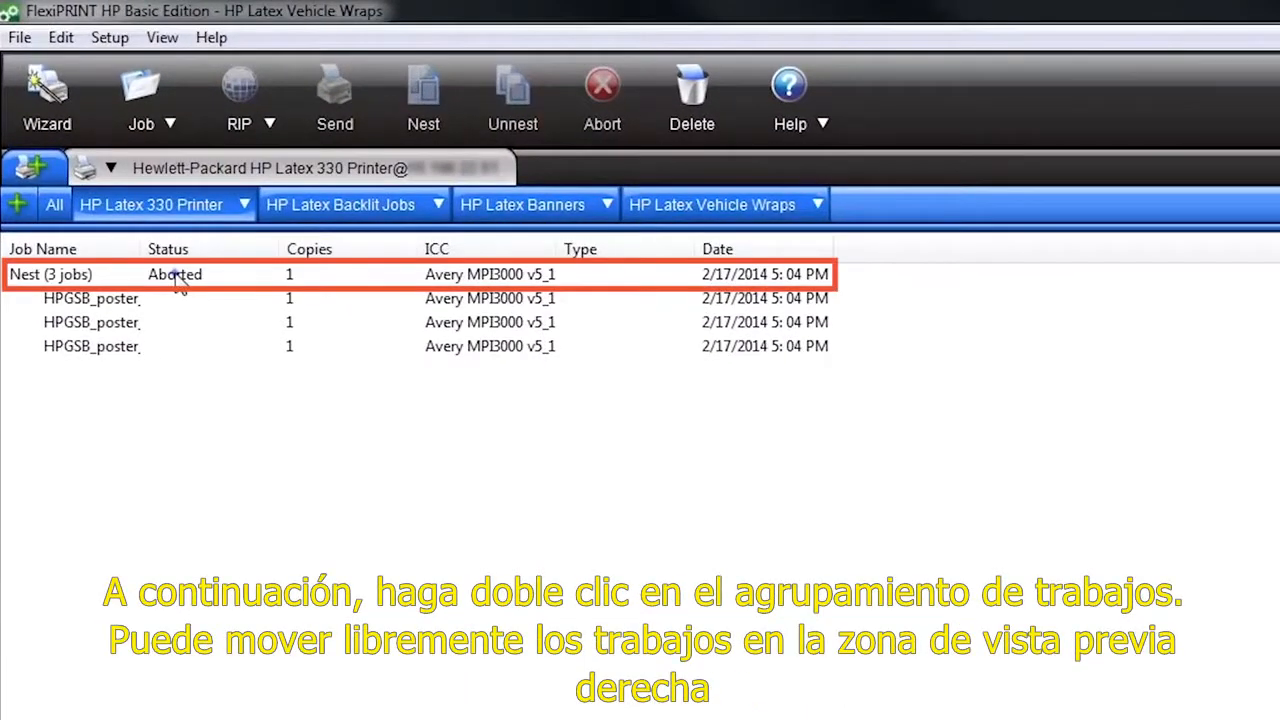
- In the three-job nest's properties, enlarge the small poster to about 49.7 × 75.6 cm and rotate it
double_click(178, 282)
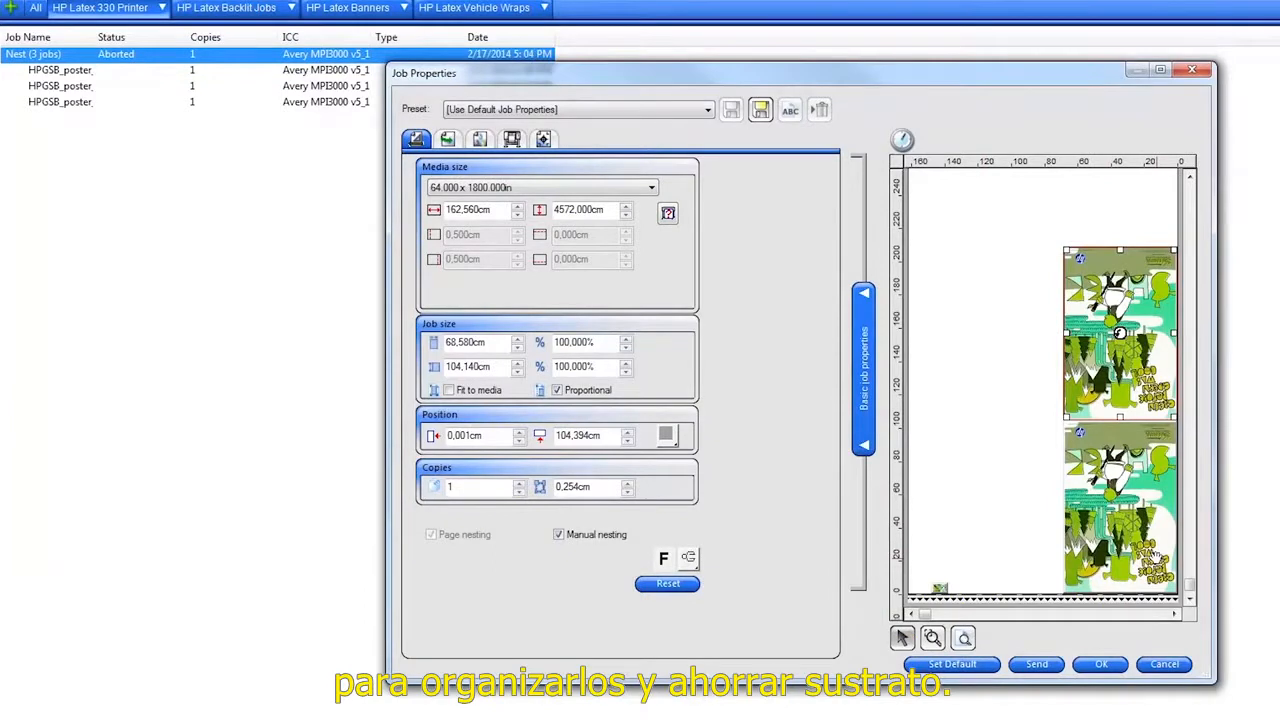
left_click(939, 588)
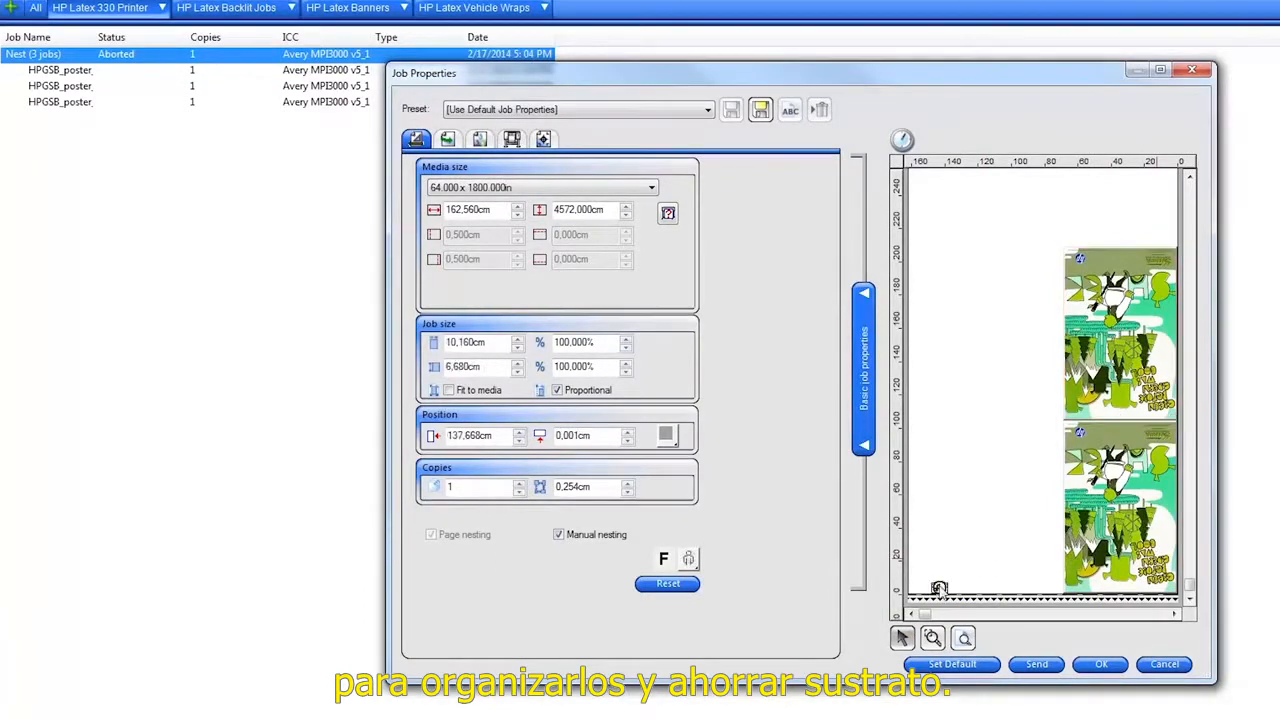
left_click_drag(939, 588, 992, 468)
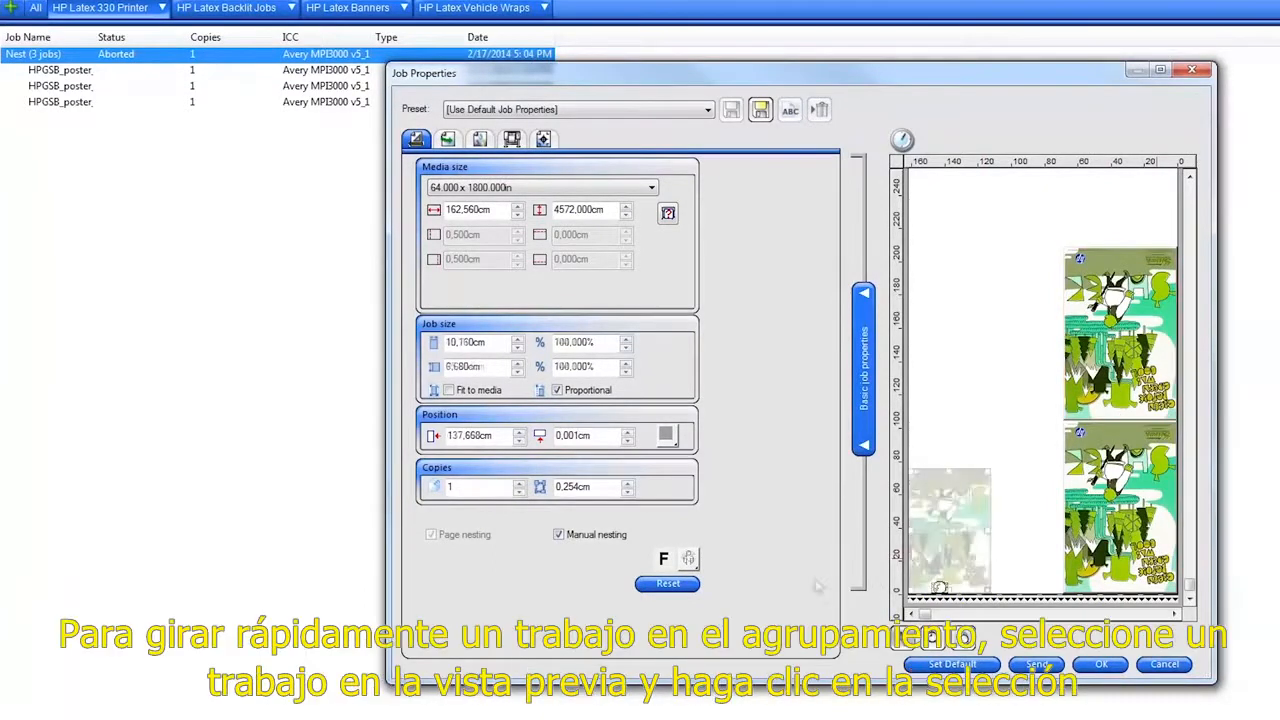
left_click(690, 560)
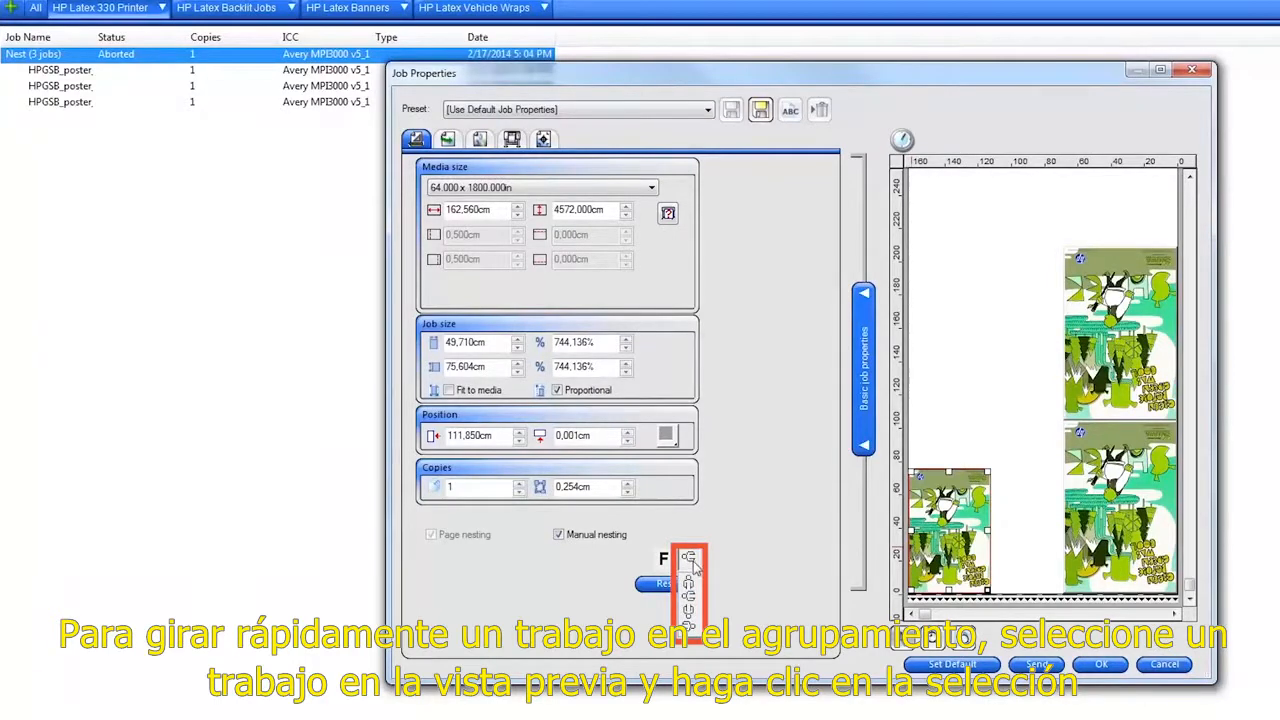
left_click(693, 592)
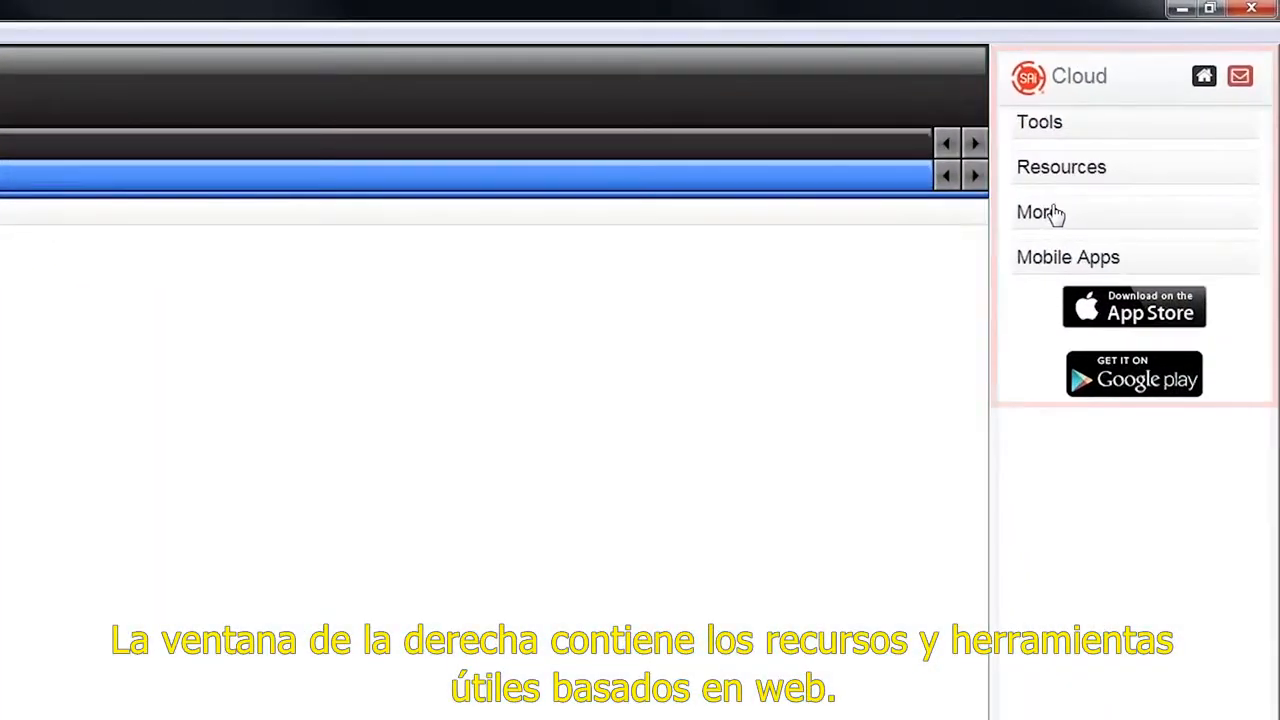
- Show the web tools on the Cloud page, and bring up the option for showing or hiding that page
left_click(1058, 126)
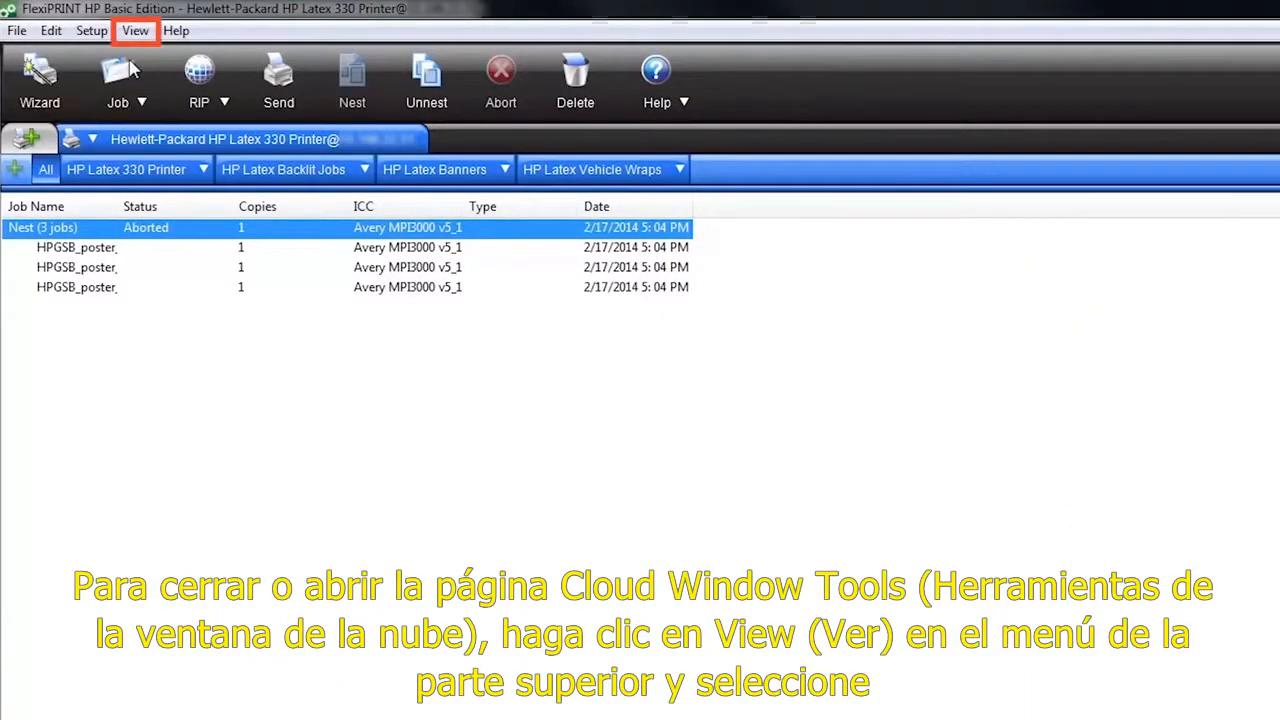
left_click(134, 31)
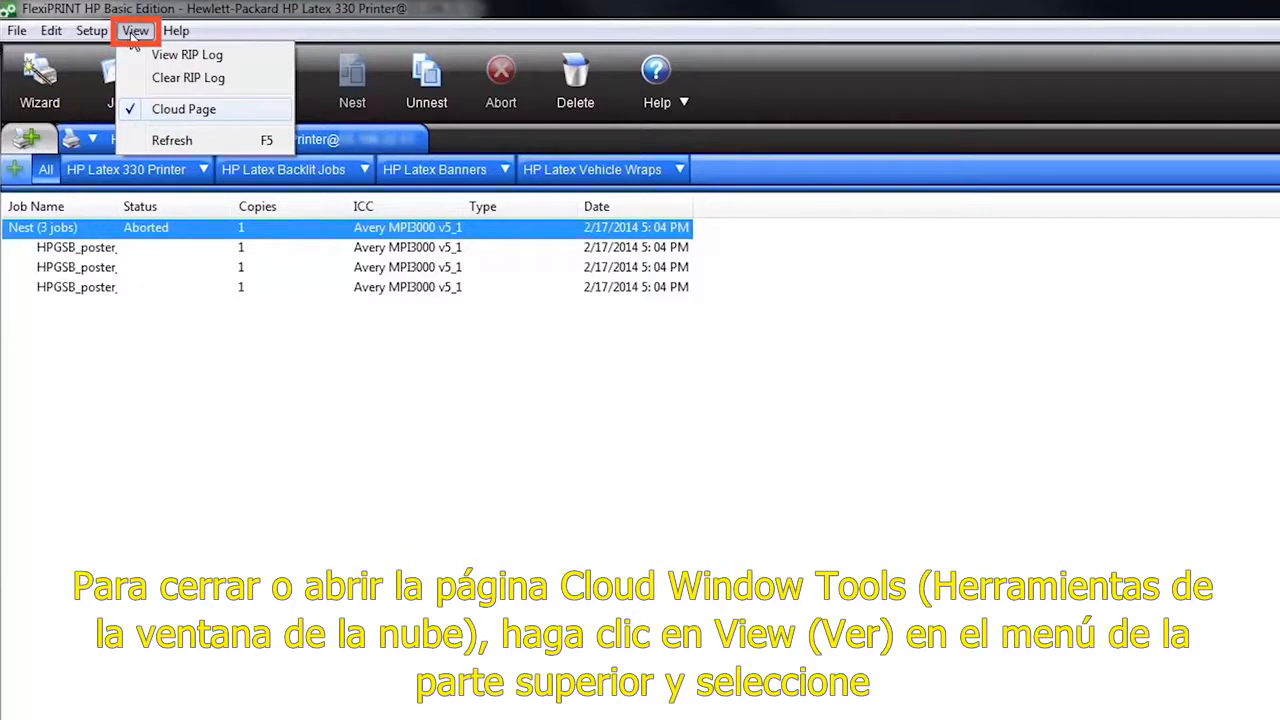